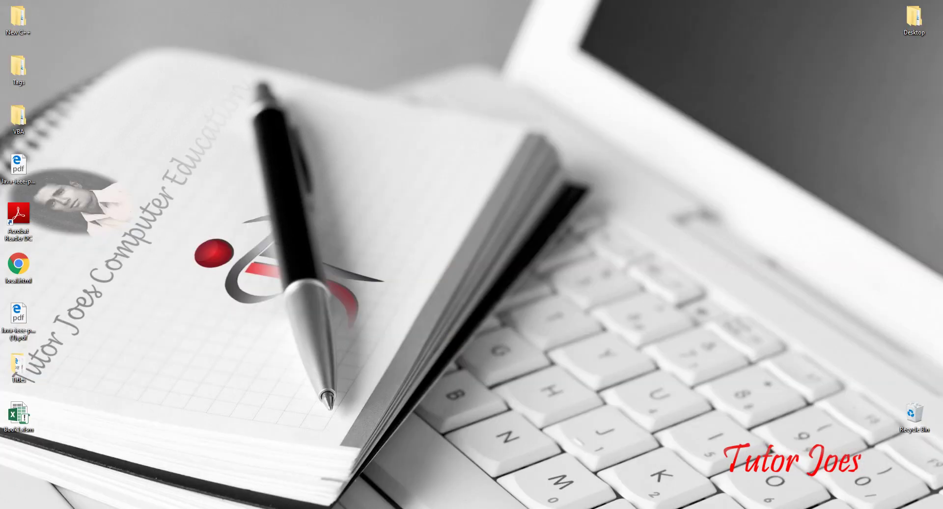
Restore the Book1 Excel window from its taskbar thumbnail.
{"action": "mouse_move", "coordinate": [253, 508]}
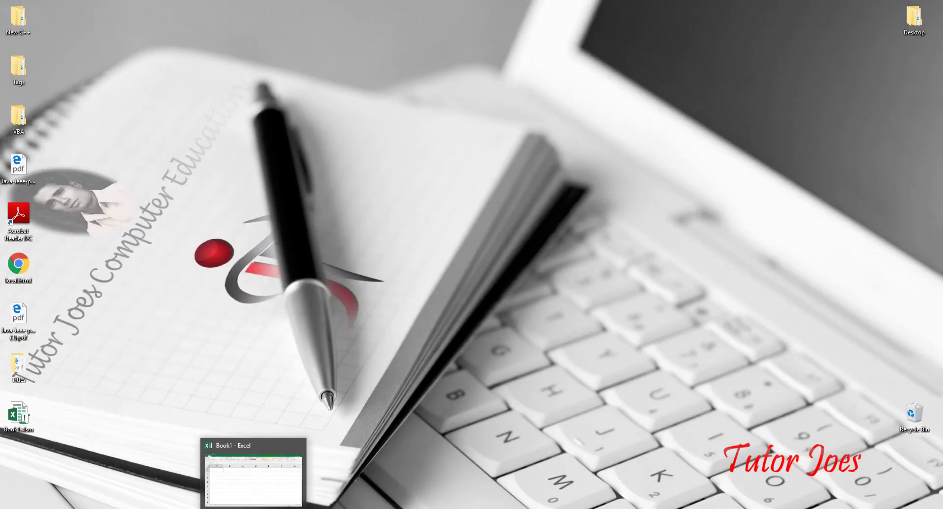
{"action": "left_click", "coordinate": [252, 486]}
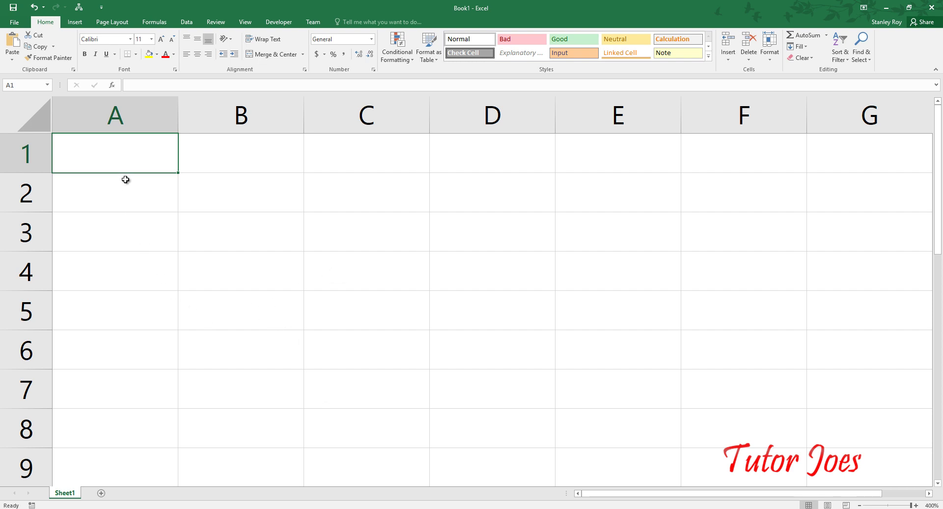
Enter 25 in both A1 and A2.
{"action": "type", "text": "25"}
{"action": "key", "text": "Return"}
{"action": "type", "text": "25"}
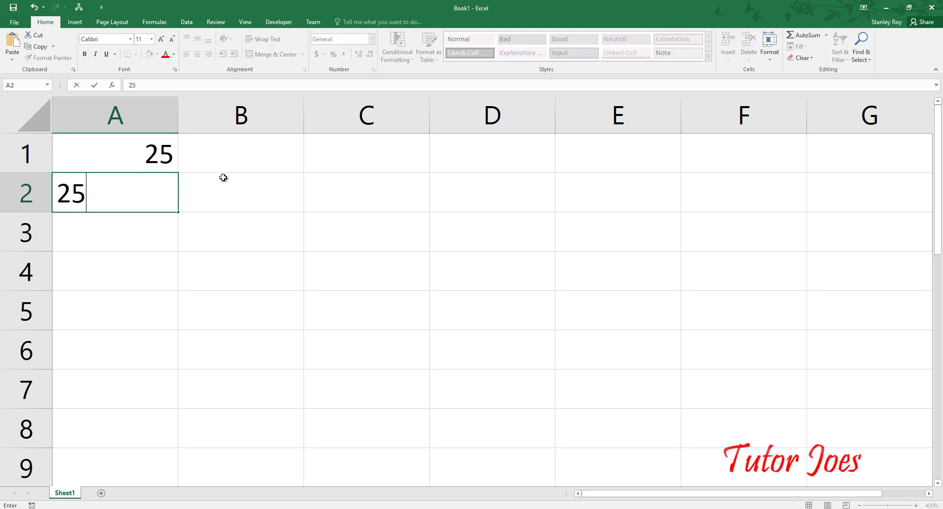
{"action": "key", "text": "Return"}
Enter =sum(A1:A2) in A3 so it totals 50.
{"action": "type", "text": "=sum"}
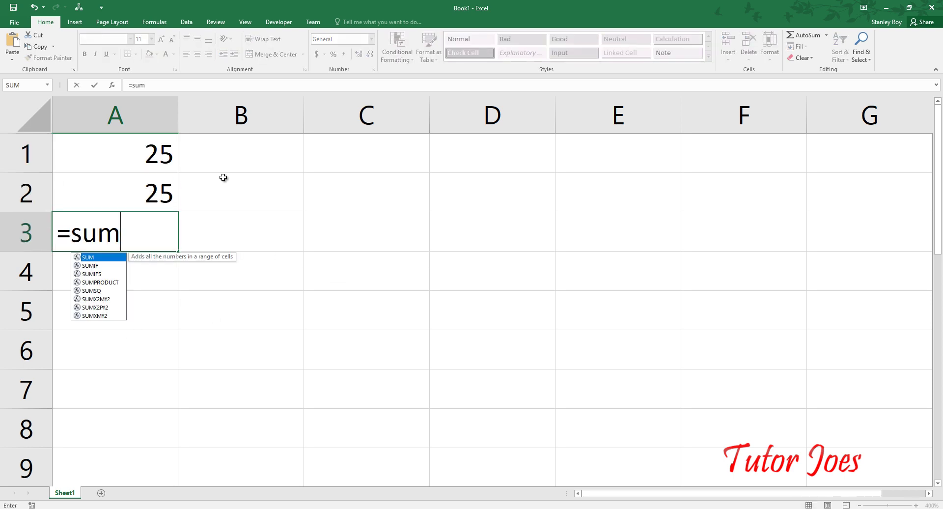
{"action": "type", "text": "("}
{"action": "key", "text": "Up"}
{"action": "key", "text": "Up"}
{"action": "key", "text": "shift+Down"}
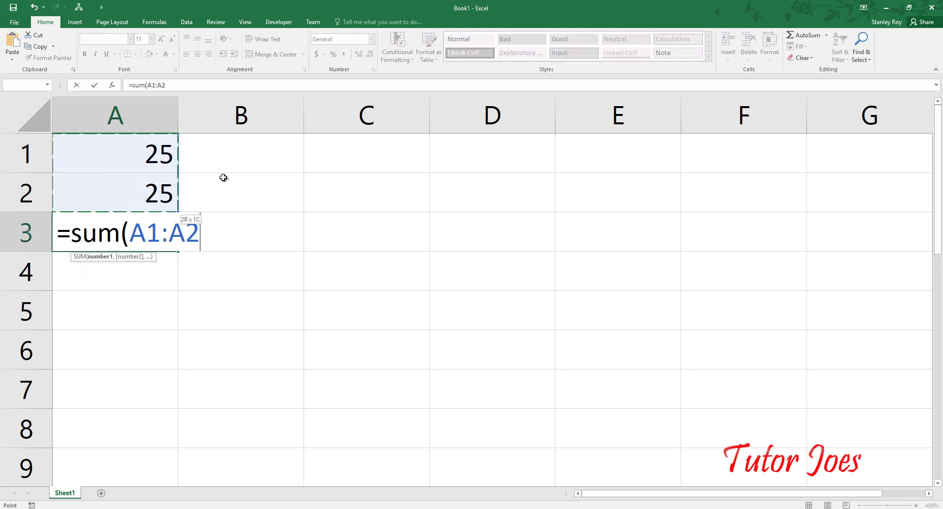
{"action": "type", "text": ")"}
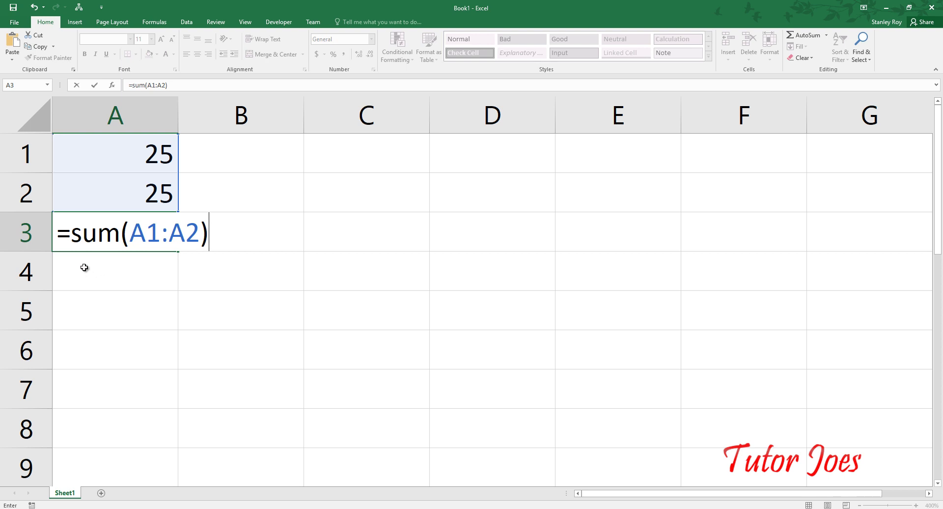
{"action": "left_click_drag", "start_coordinate": [52, 235], "coordinate": [71, 233]}
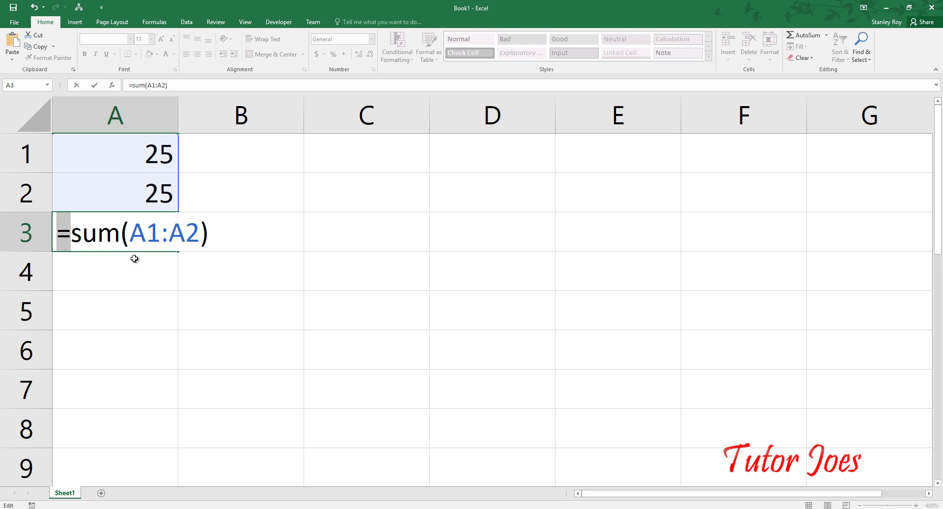
{"action": "key", "text": "Return"}
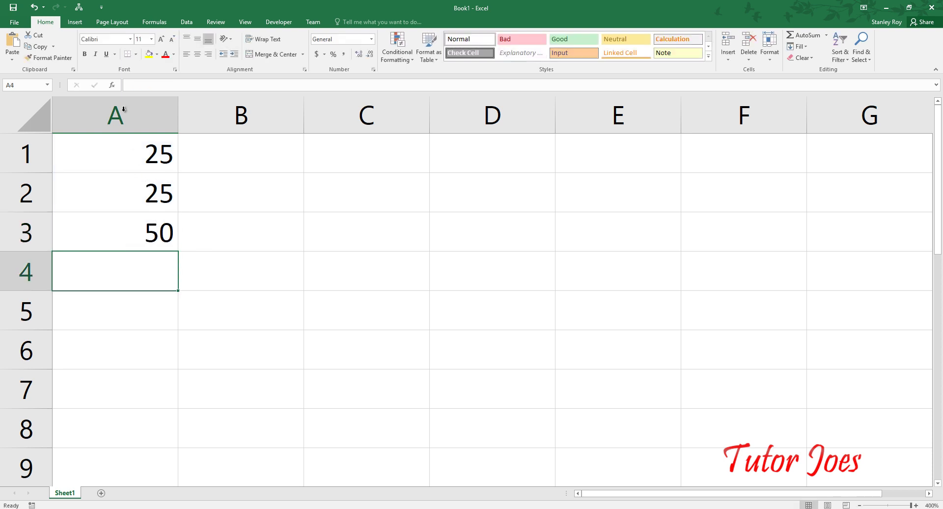
Remove the leftover Quick Access Toolbar shortcut, delete the total in A3, and open the Macro list.
{"action": "right_click", "coordinate": [82, 13]}
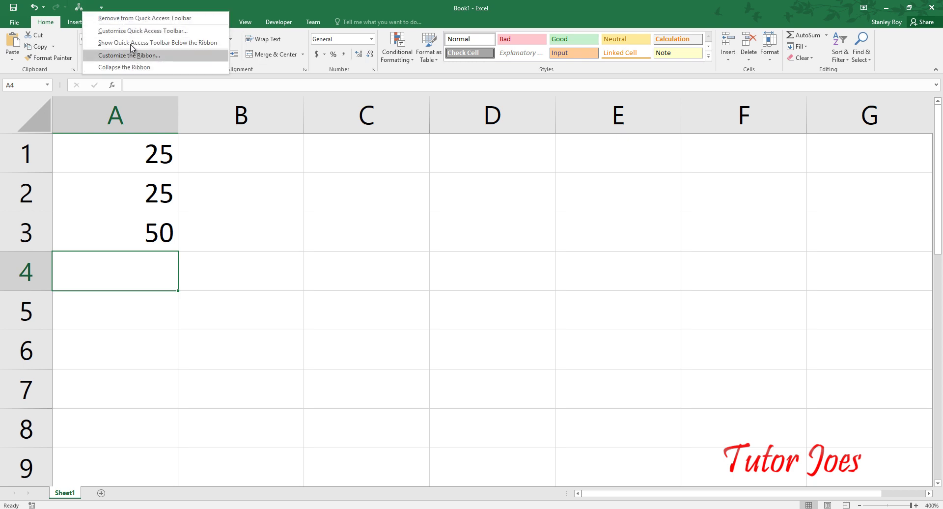
{"action": "left_click", "coordinate": [138, 18]}
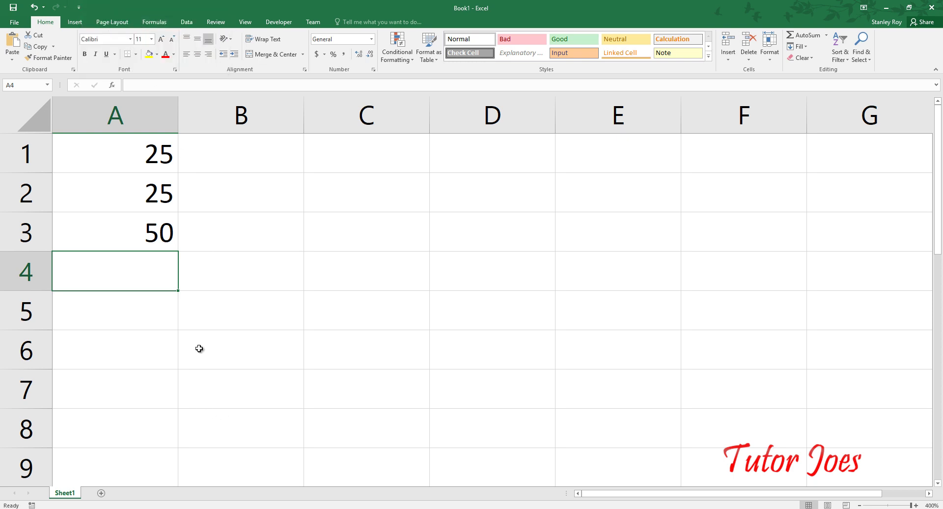
{"action": "left_click", "coordinate": [174, 229]}
{"action": "key", "text": "Delete"}
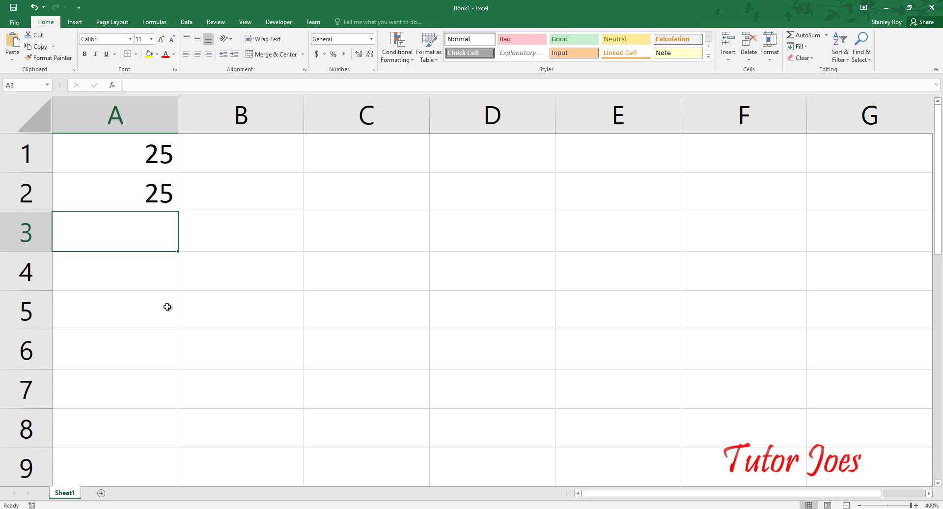
{"action": "key", "text": "alt+F8"}
Close the Macro dialog, open the VBA editor with Alt+F11, and close the Immediate window.
{"action": "left_click", "coordinate": [400, 201]}
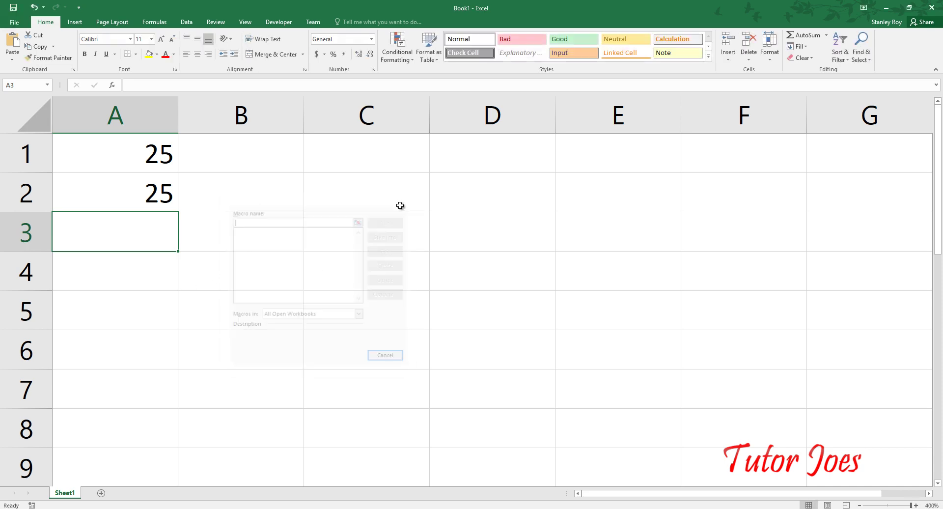
{"action": "key", "text": "alt+F11"}
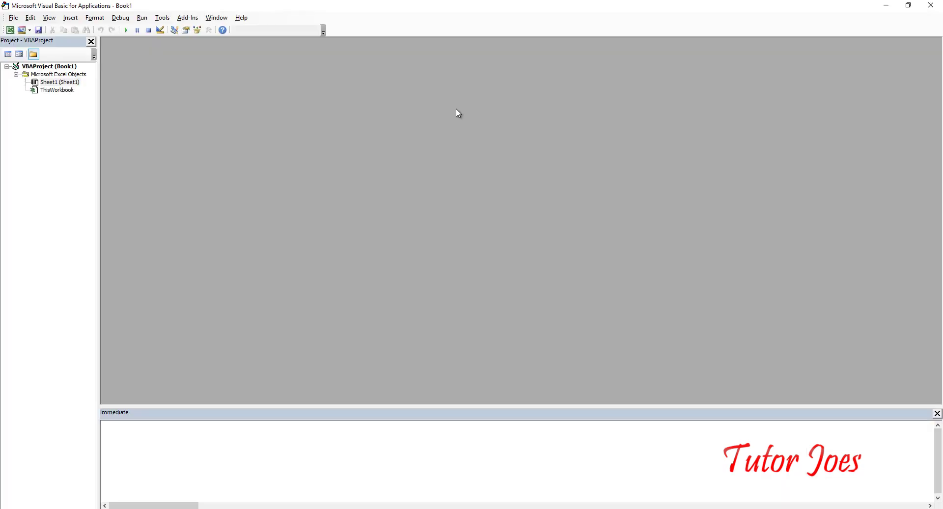
{"action": "left_click_drag", "start_coordinate": [425, 5], "coordinate": [473, 80]}
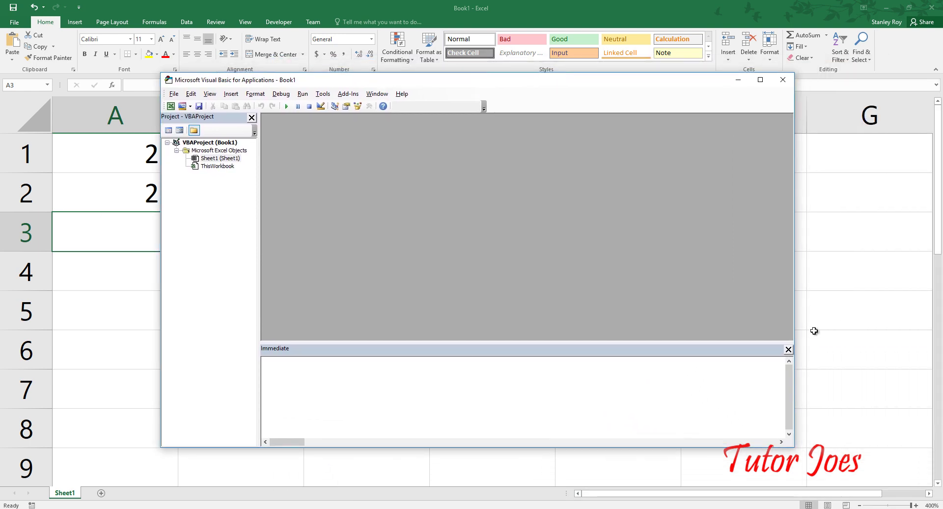
{"action": "left_click", "coordinate": [788, 349]}
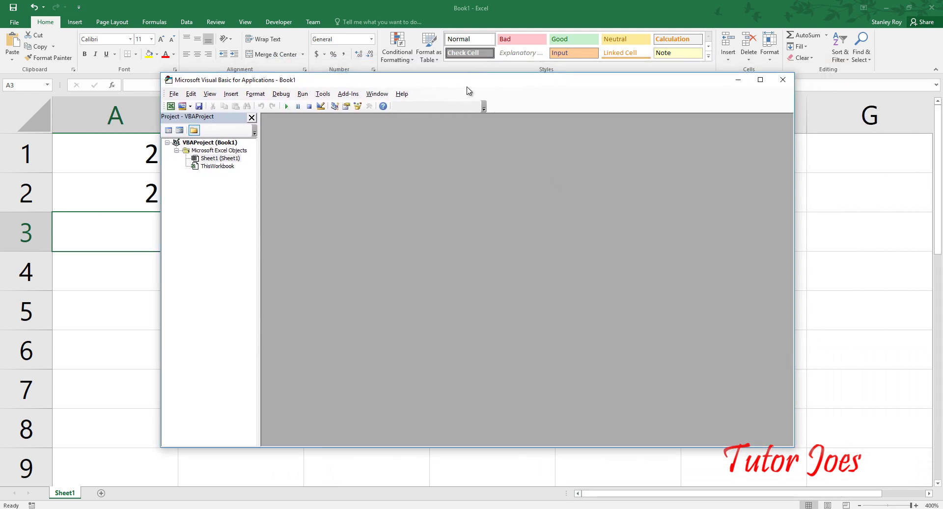
{"action": "left_click_drag", "start_coordinate": [469, 84], "coordinate": [603, 100]}
Insert a new module, Module1, into the Book1 project.
{"action": "right_click", "coordinate": [336, 212]}
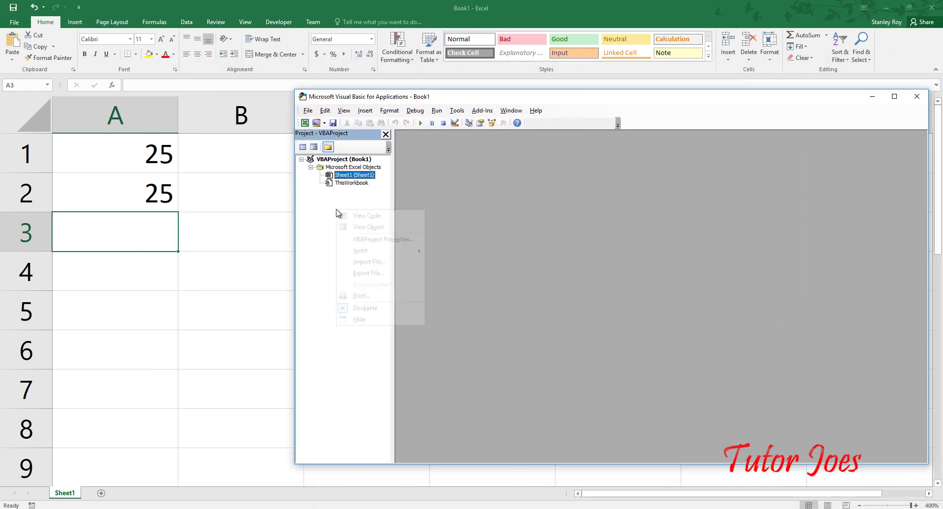
{"action": "mouse_move", "coordinate": [374, 254]}
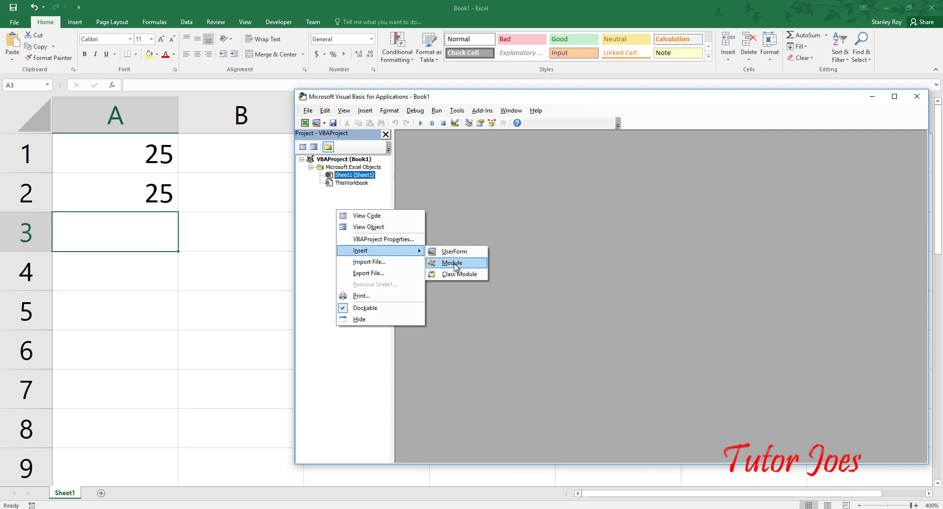
{"action": "left_click", "coordinate": [368, 111]}
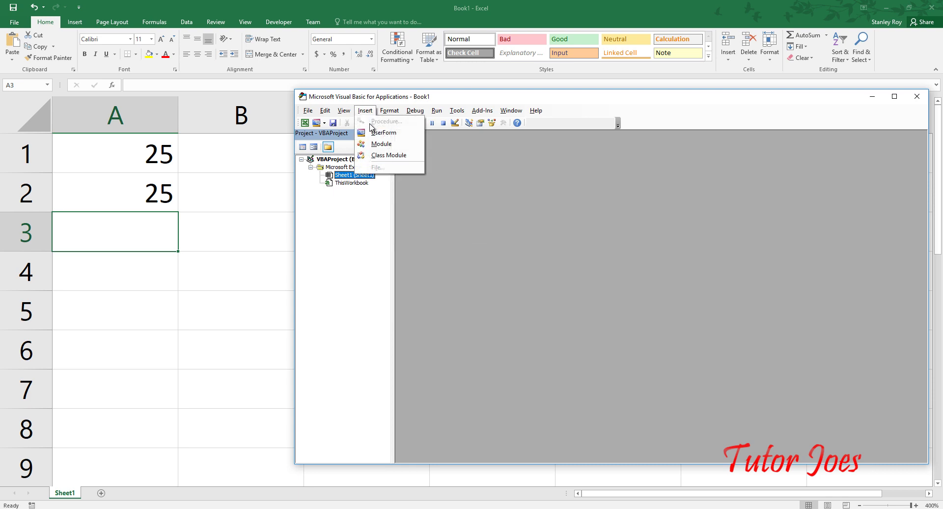
{"action": "left_click", "coordinate": [381, 143]}
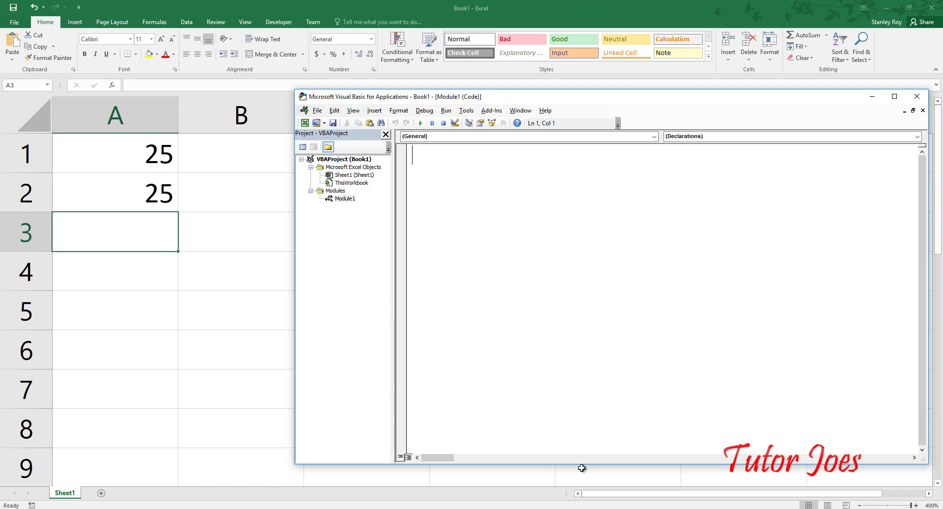
Write Function add(a As Integer, b As Integer) with body add = a + b in Module1.
{"action": "type", "text": "Fuc"}
{"action": "key", "text": "BackSpace"}
{"action": "type", "text": "nct"}
{"action": "type", "text": "ion "}
{"action": "type", "text": "add("}
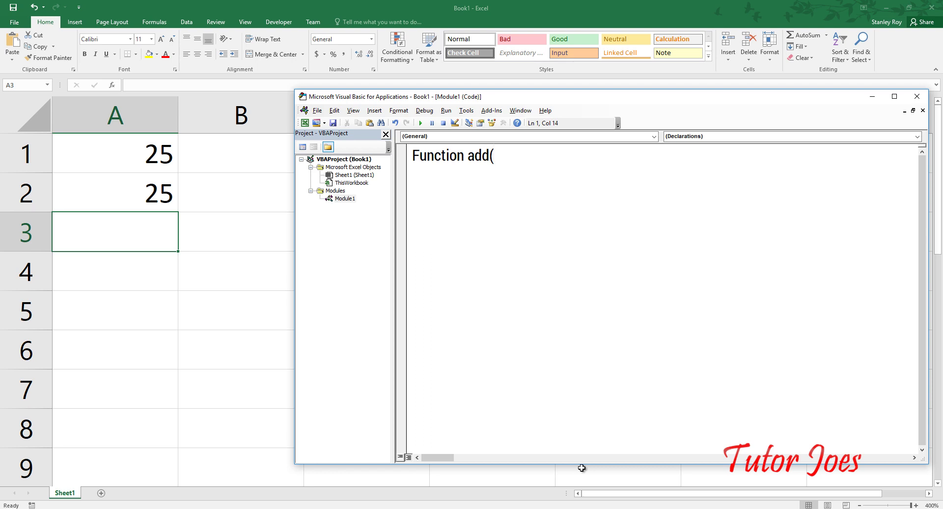
{"action": "type", "text": " a "}
{"action": "type", "text": "as in "}
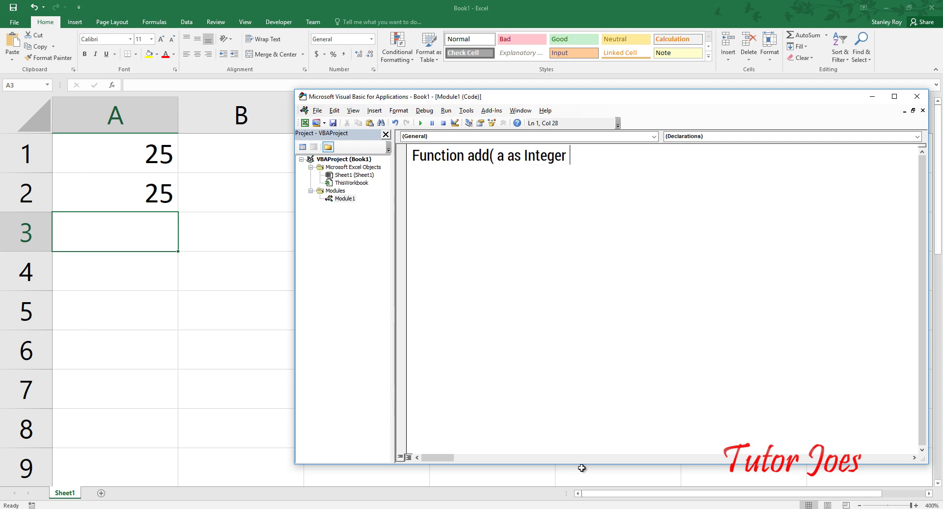
{"action": "type", "text": ",b as "}
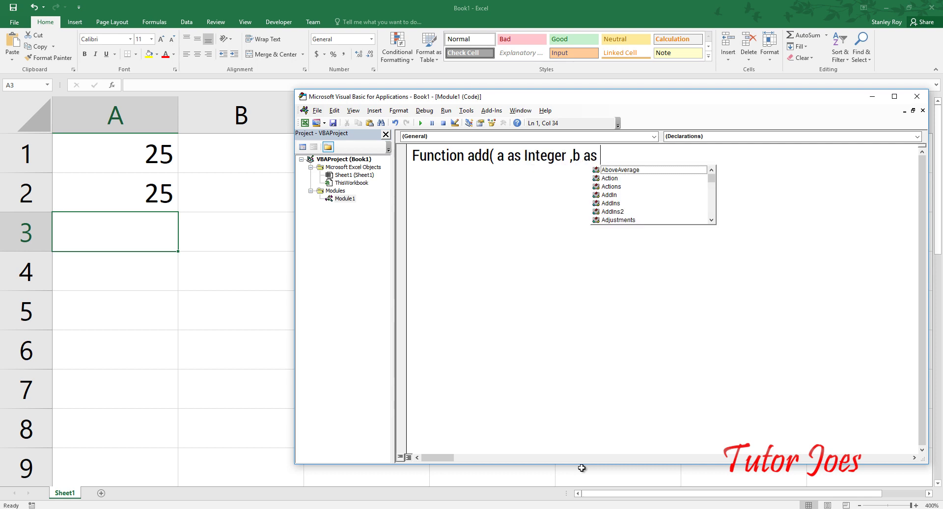
{"action": "type", "text": "in "}
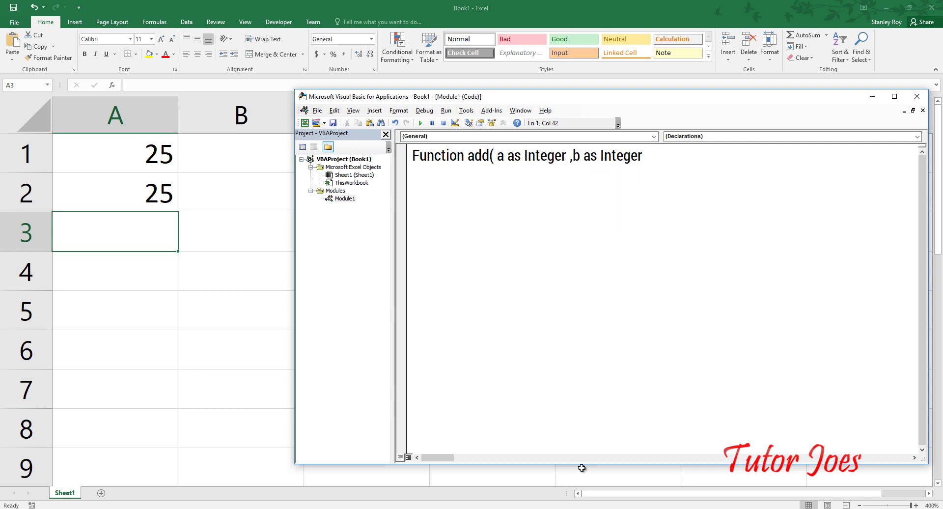
{"action": "type", "text": ")"}
{"action": "key", "text": "Return"}
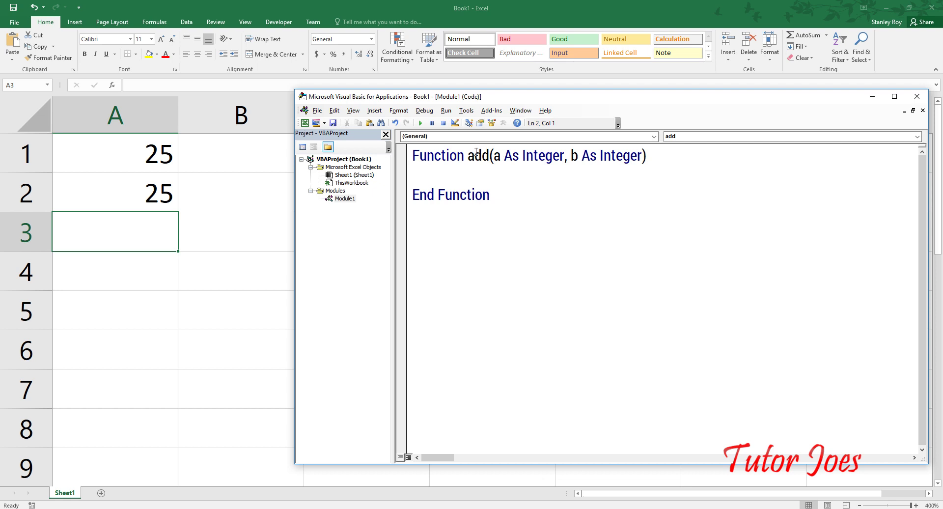
{"action": "type", "text": "add"}
{"action": "type", "text": "="}
{"action": "type", "text": "a+b"}
{"action": "key", "text": "Return"}
{"action": "key", "text": "BackSpace"}
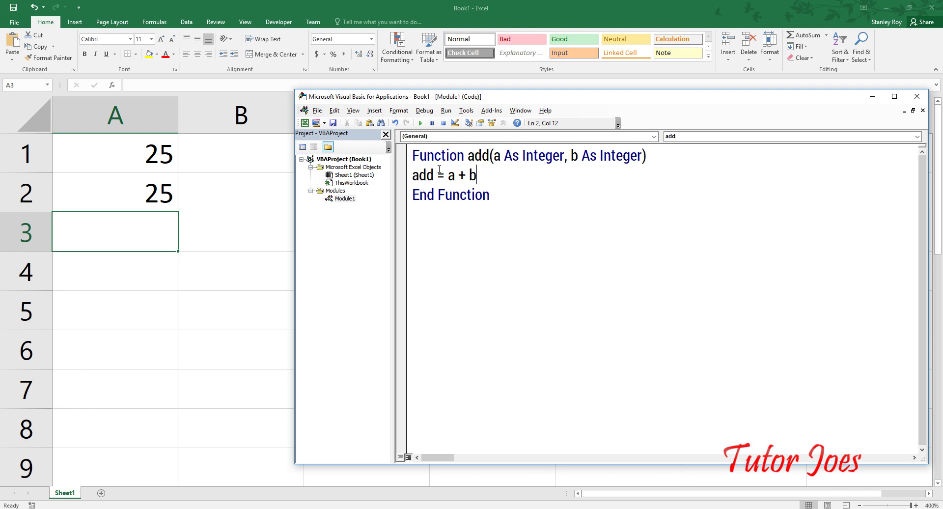
{"action": "left_click", "coordinate": [101, 242]}
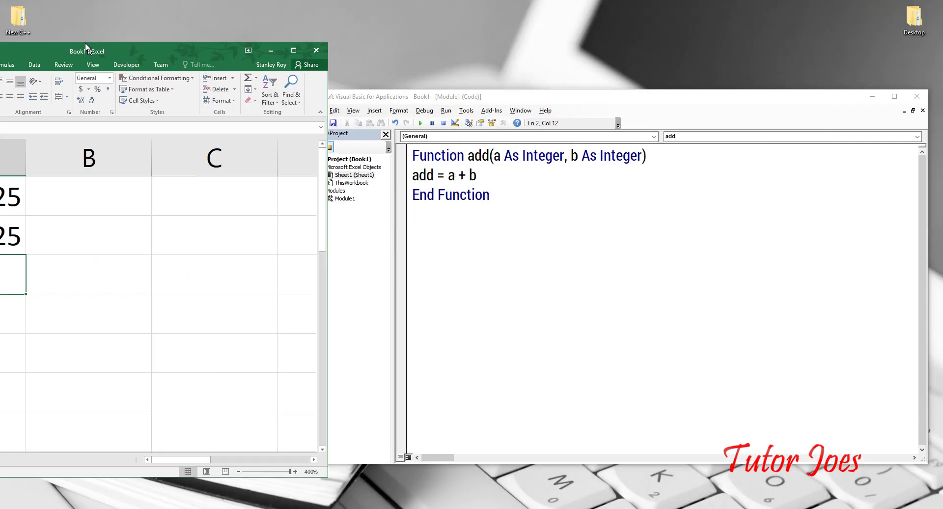
Tile the workbook on the left half of the screen and the VBA editor on the right.
{"action": "left_click_drag", "start_coordinate": [86, 47], "coordinate": [1, 1]}
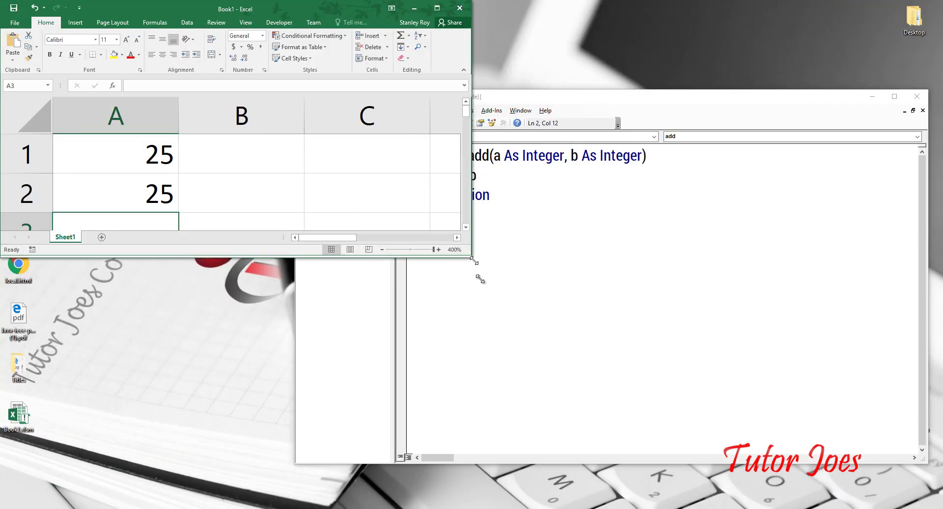
{"action": "left_click_drag", "start_coordinate": [474, 261], "coordinate": [496, 506]}
{"action": "mouse_move", "coordinate": [638, 110]}
{"action": "left_mouse_down"}
{"action": "mouse_move", "coordinate": [931, 22]}
{"action": "mouse_move", "coordinate": [609, 98]}
{"action": "mouse_move", "coordinate": [942, 0]}
{"action": "left_mouse_up"}
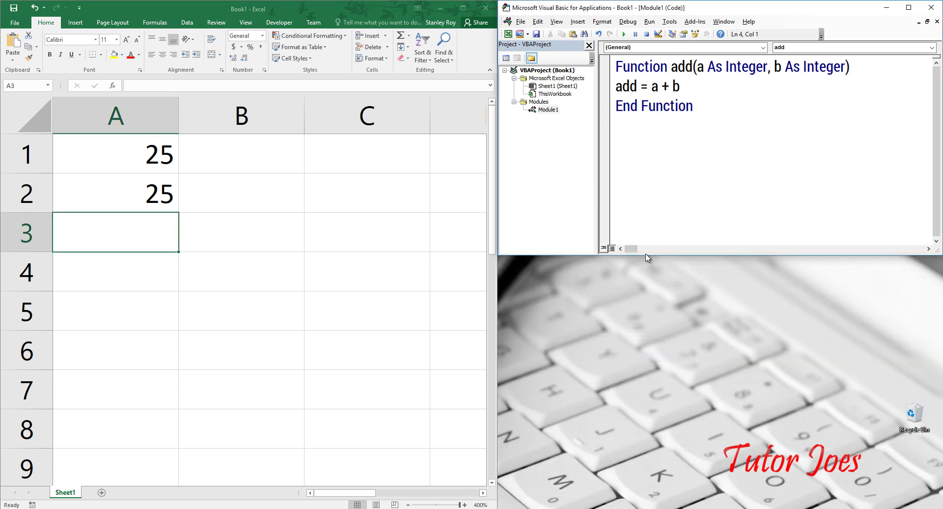
{"action": "left_click_drag", "start_coordinate": [645, 254], "coordinate": [652, 506]}
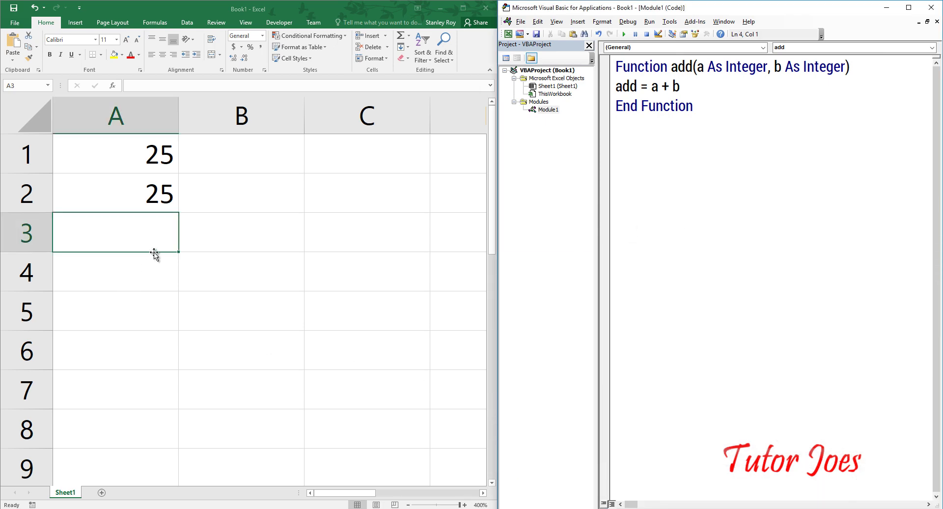
{"action": "left_click", "coordinate": [131, 234]}
Enter =add(A1,A2) in A3 so it returns 50.
{"action": "type", "text": "="}
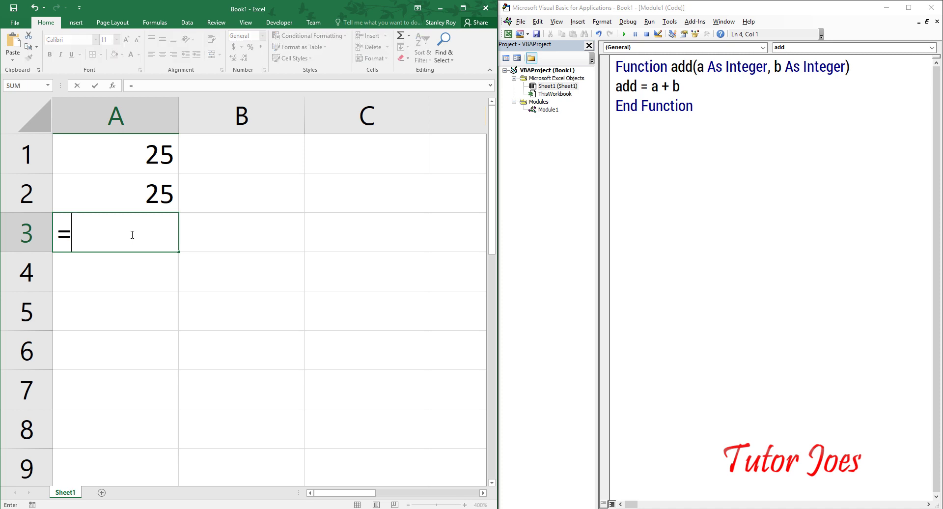
{"action": "type", "text": "add("}
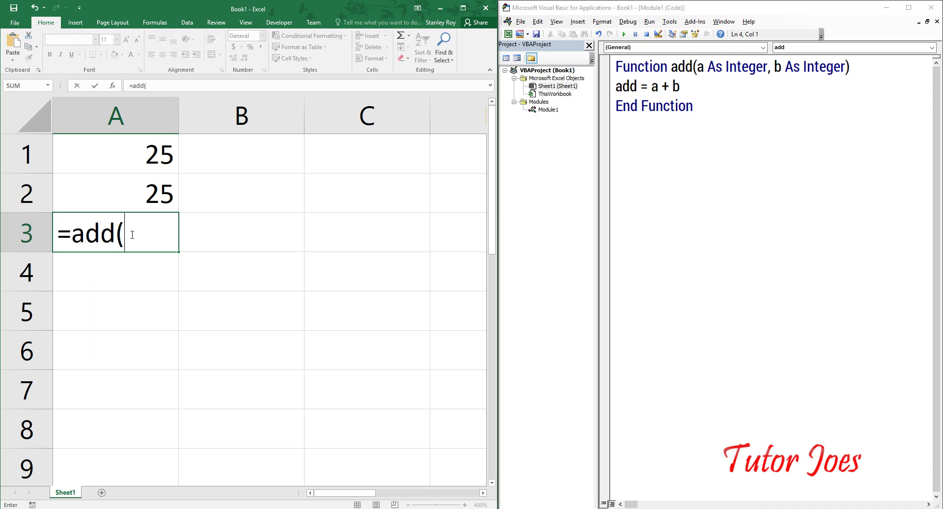
{"action": "left_click", "coordinate": [135, 149]}
{"action": "type", "text": ","}
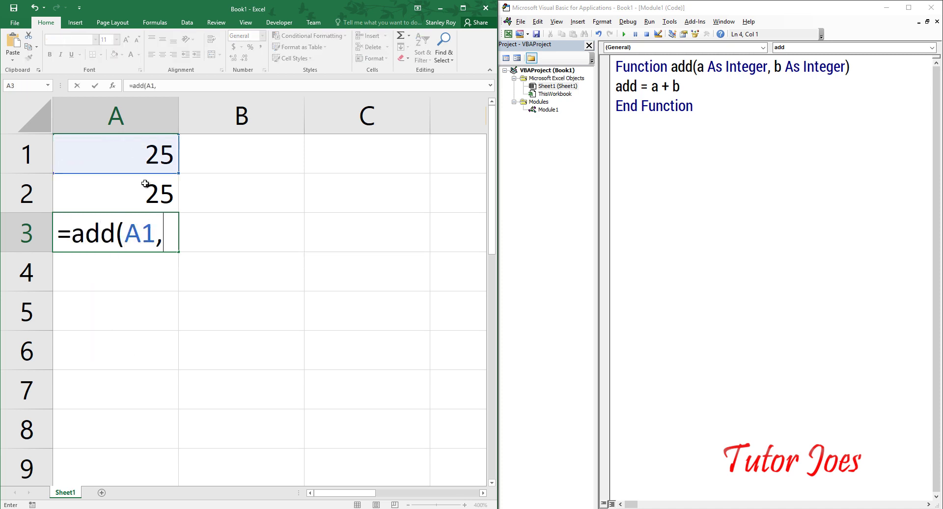
{"action": "left_click", "coordinate": [144, 197]}
{"action": "type", "text": ")"}
{"action": "key", "text": "Return"}
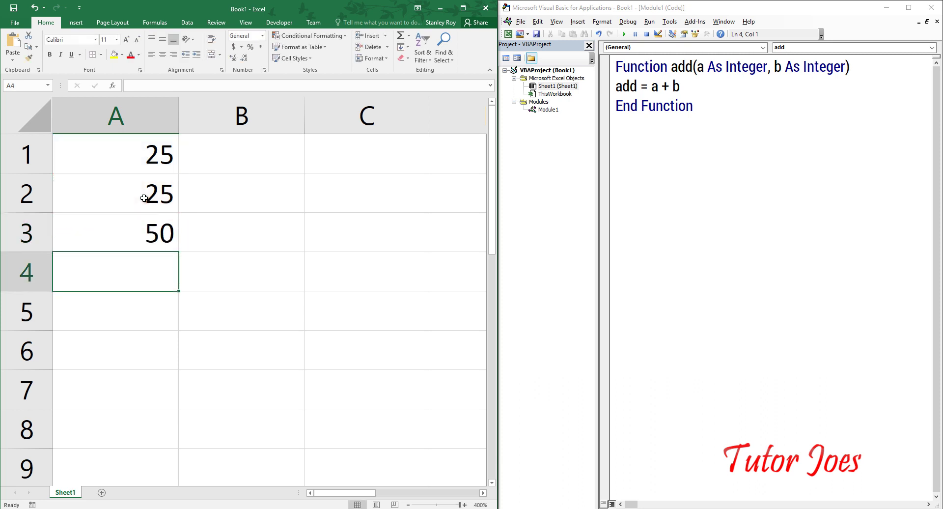
Review the add code, then re-open and re-commit A3's =add(A1,A2) formula.
{"action": "left_click", "coordinate": [625, 88]}
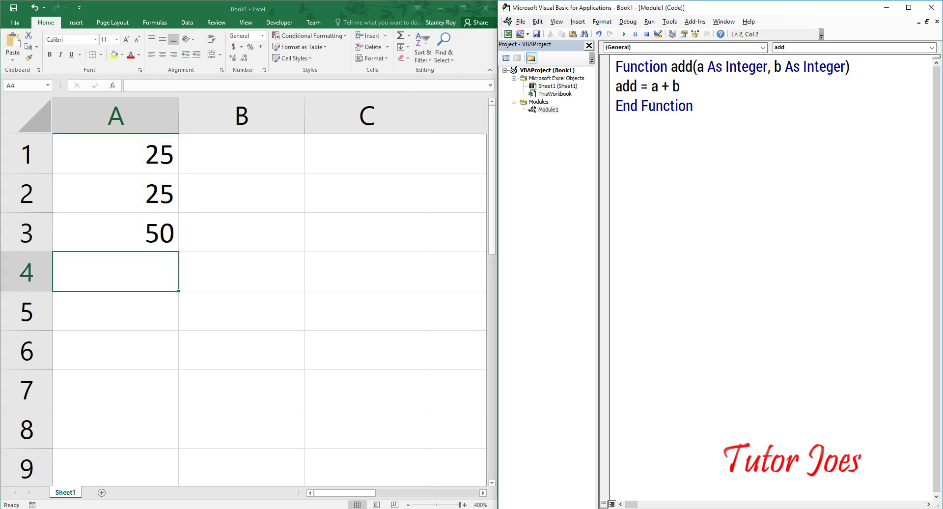
{"action": "left_click", "coordinate": [611, 148]}
{"action": "double_click", "coordinate": [157, 223]}
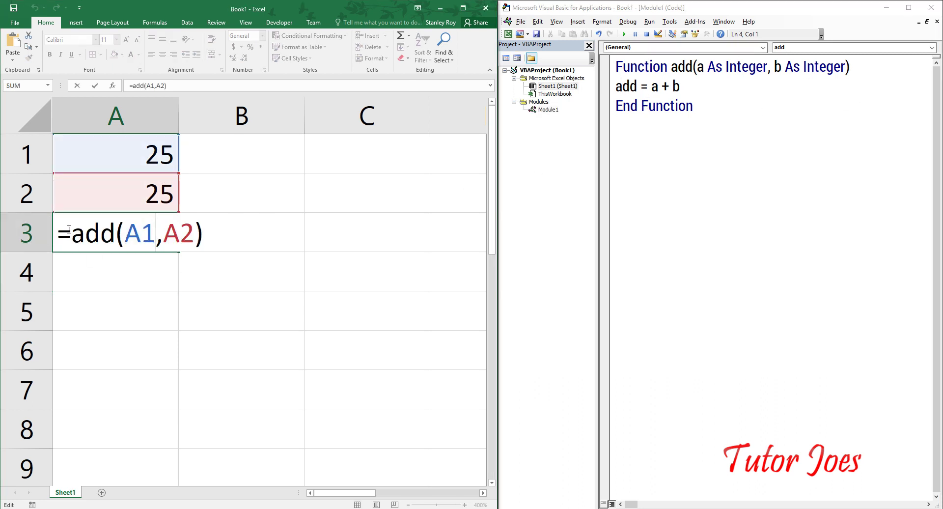
{"action": "key", "text": "Return"}
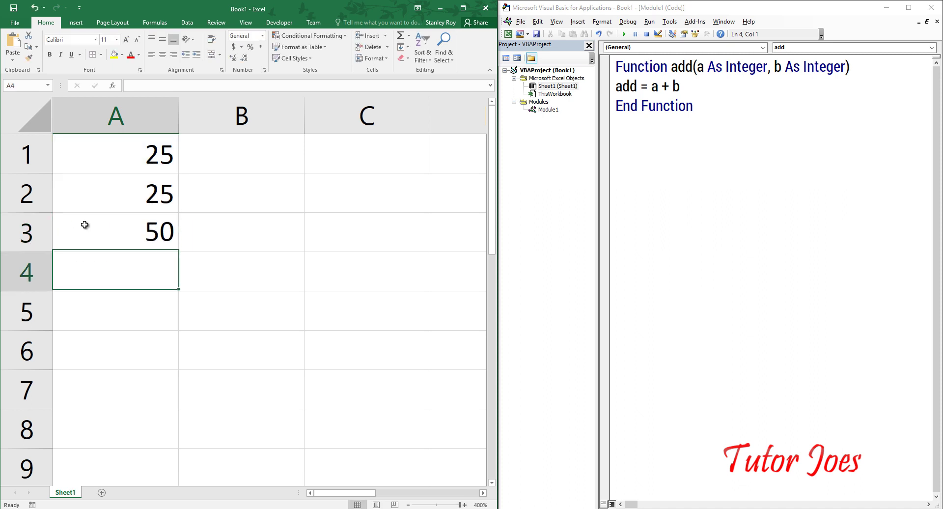
Start a new Sub adding() procedure below the add function.
{"action": "left_click", "coordinate": [736, 136]}
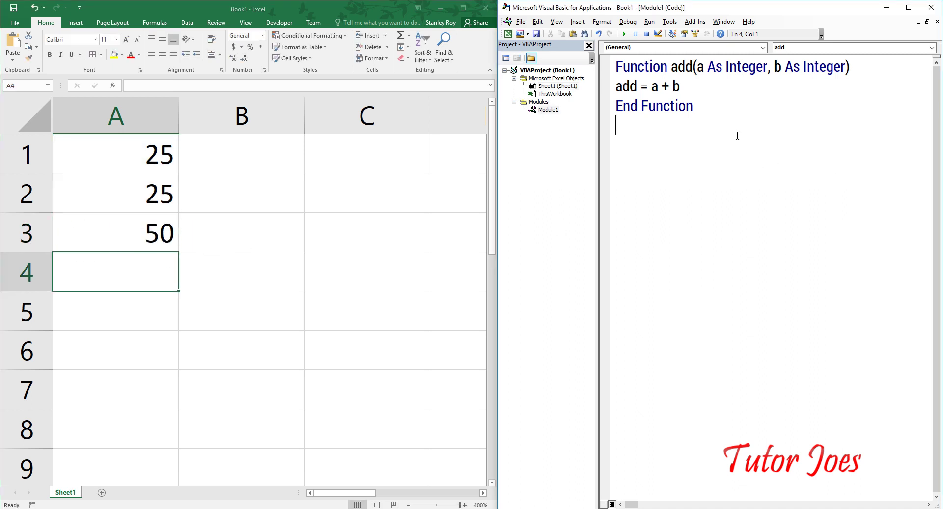
{"action": "type", "text": "sub "}
{"action": "type", "text": "adding"}
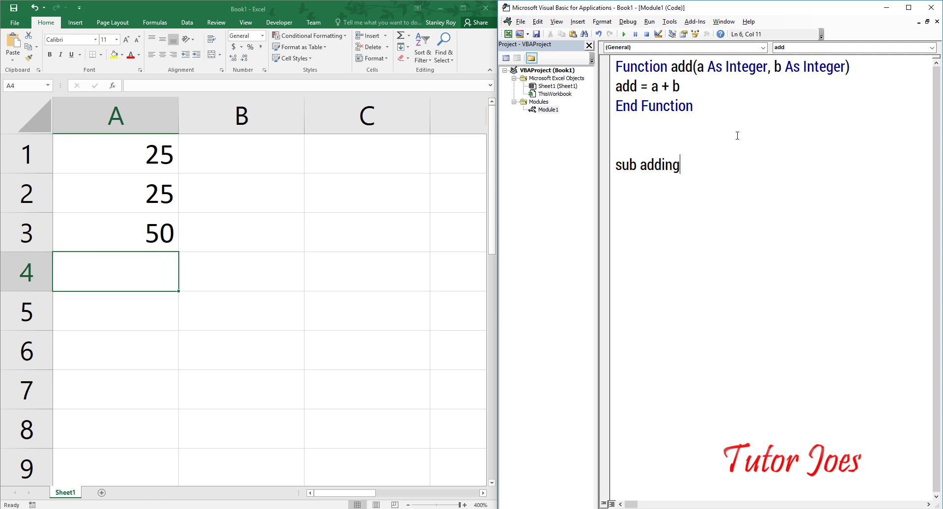
{"action": "type", "text": "()"}
{"action": "key", "text": "Return"}
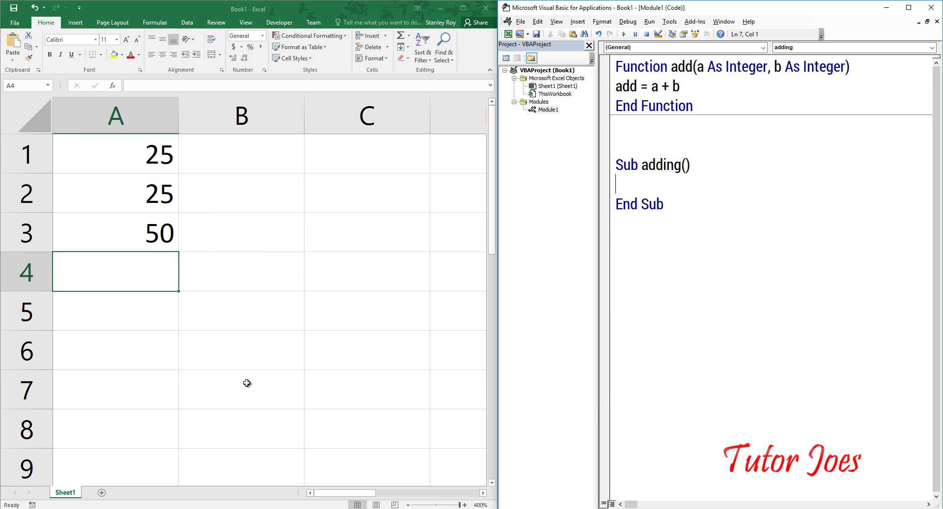
Write Worksheets(1).Range("B3").Value=25 in Sub adding using autocomplete, then save with Ctrl+S.
{"action": "type", "text": "W"}
{"action": "type", "text": "ork"}
{"action": "key", "text": "ctrl+space"}
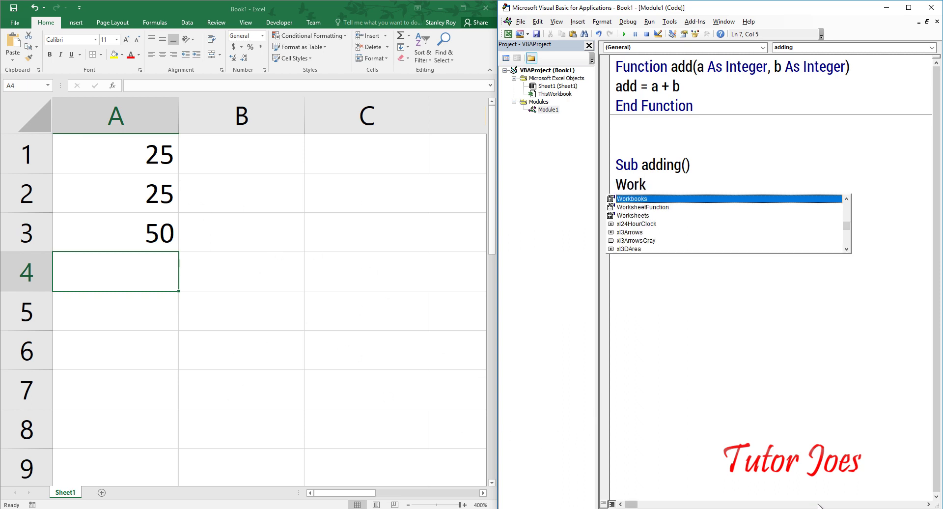
{"action": "key", "text": "Down"}
{"action": "key", "text": "Down"}
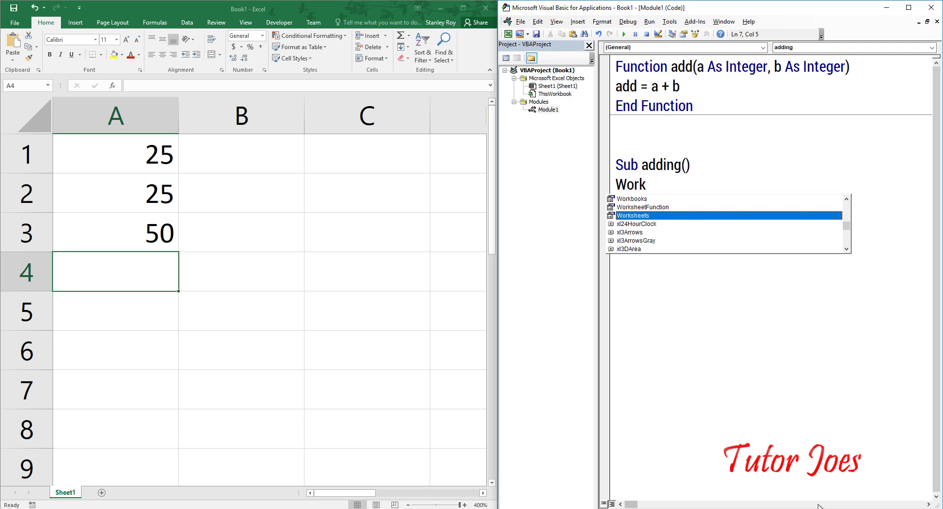
{"action": "key", "text": "Return"}
{"action": "type", "text": "(1"}
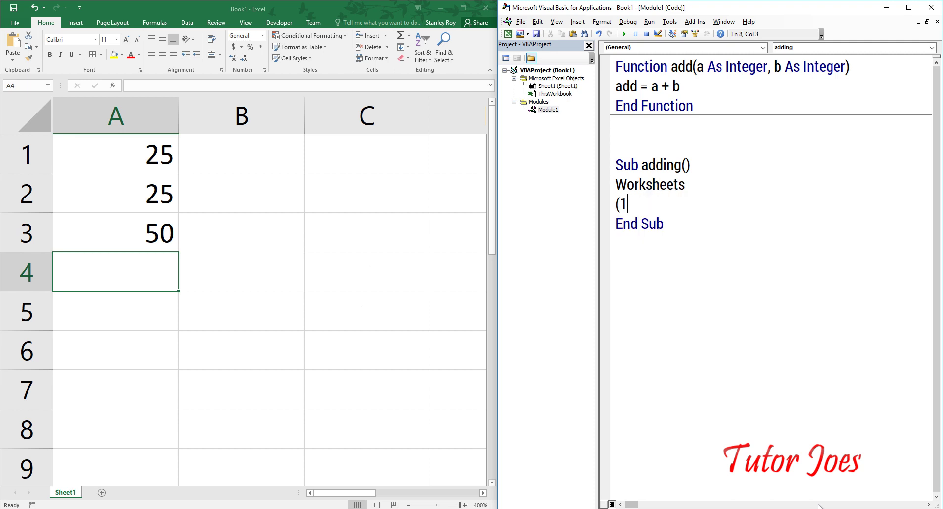
{"action": "key", "text": "BackSpace"}
{"action": "key", "text": "BackSpace"}
{"action": "key", "text": "BackSpace"}
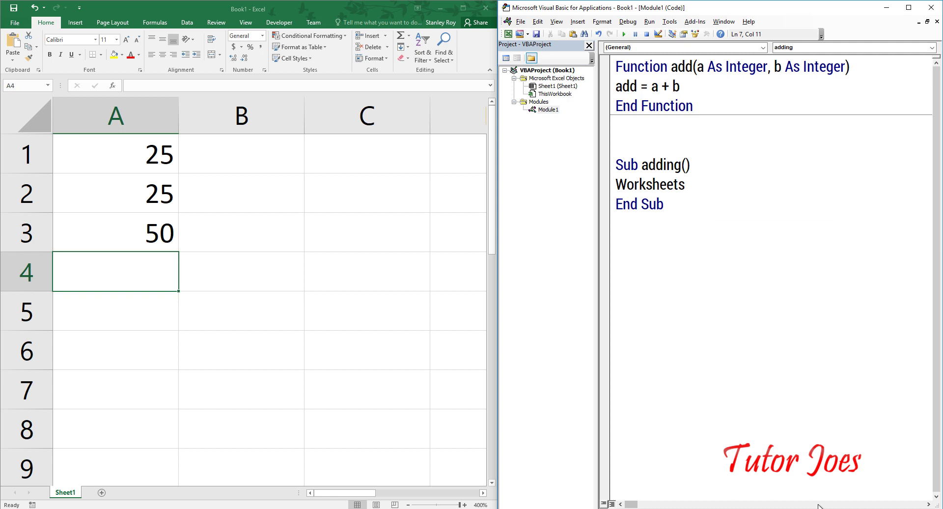
{"action": "type", "text": "(1"}
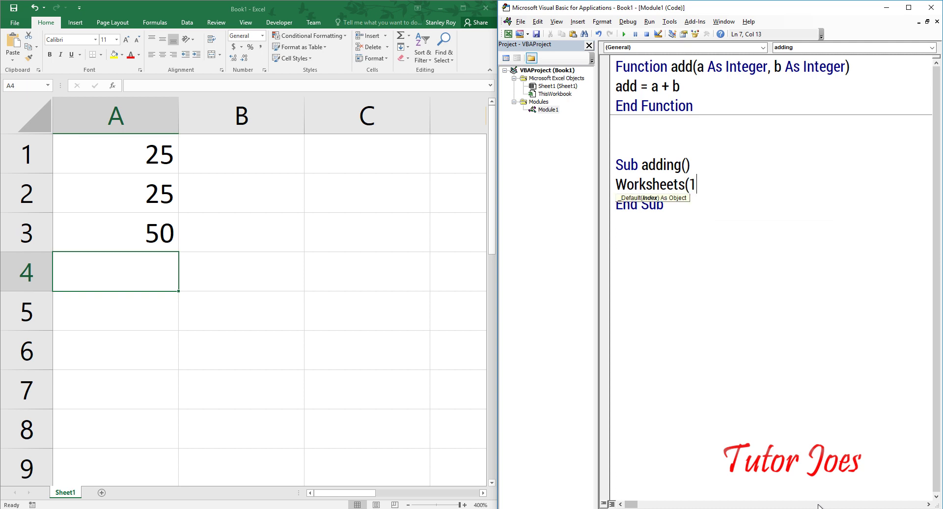
{"action": "type", "text": ").Ra"}
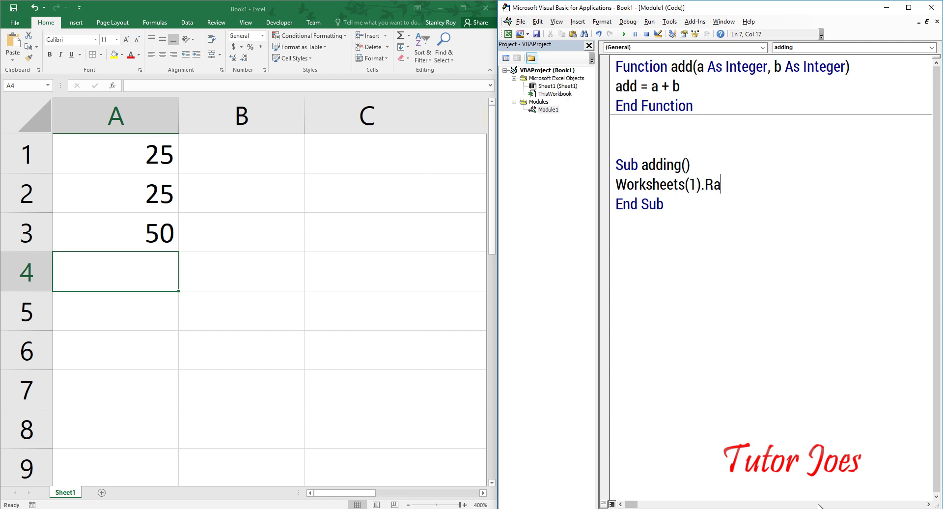
{"action": "type", "text": "nge"}
{"action": "type", "text": "(\""}
{"action": "type", "text": "B3"}
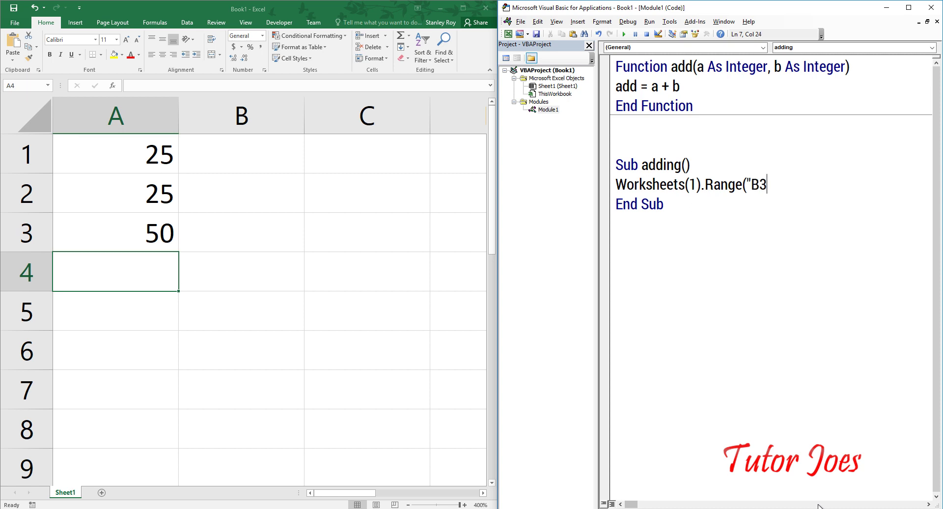
{"action": "type", "text": "\")."}
{"action": "type", "text": "Value"}
{"action": "type", "text": "=2"}
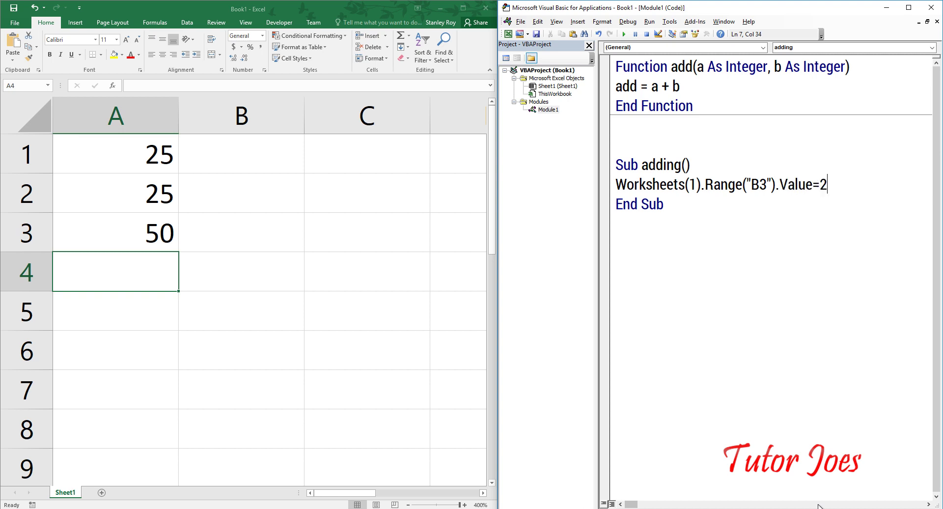
{"action": "type", "text": "5"}
{"action": "key", "text": "ctrl+s"}
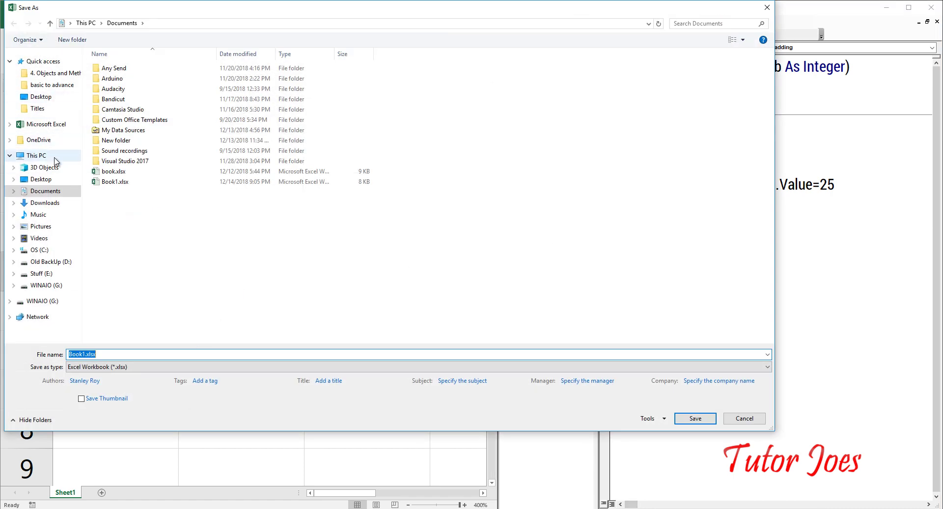
Save to the Desktop as Fun_pro with type Excel Macro-Enabled Workbook (*.xlsm).
{"action": "left_click", "coordinate": [52, 180]}
{"action": "double_click", "coordinate": [120, 354]}
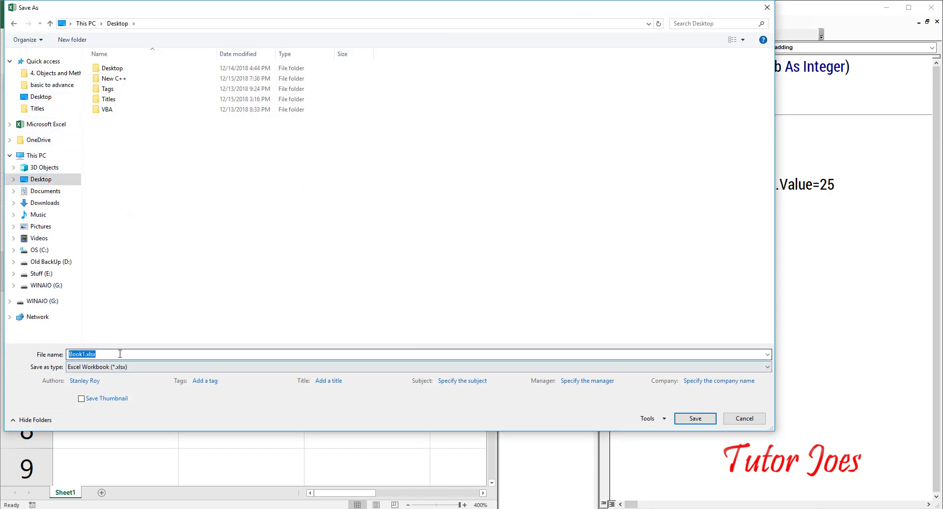
{"action": "type", "text": "Fun_pro"}
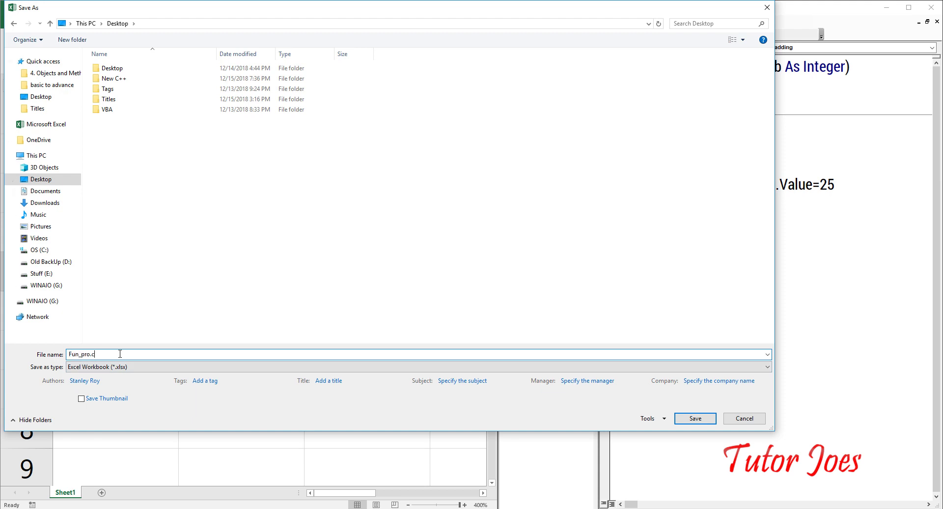
{"action": "left_click", "coordinate": [98, 369]}
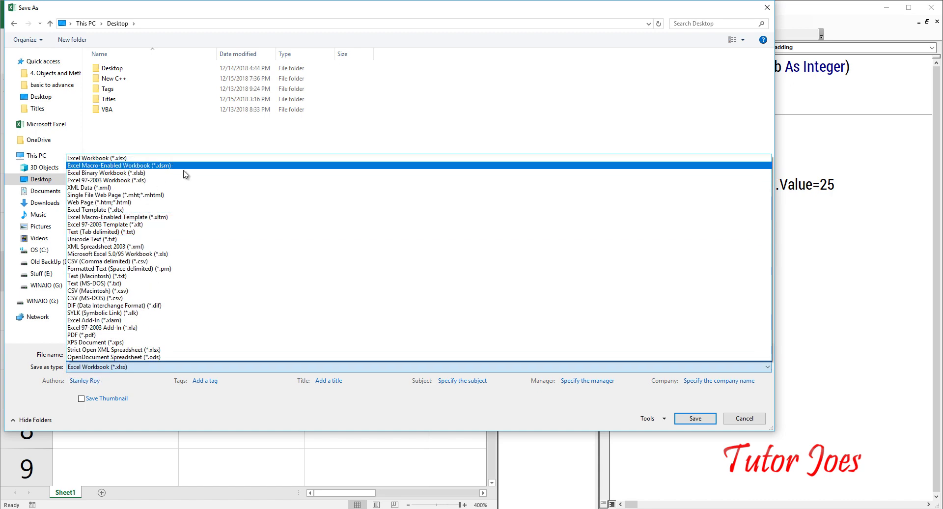
{"action": "left_click", "coordinate": [169, 166]}
Confirm the Fun_pro.xlsm save, run the adding macro, and check that B3 shows 25.
{"action": "left_click", "coordinate": [695, 419]}
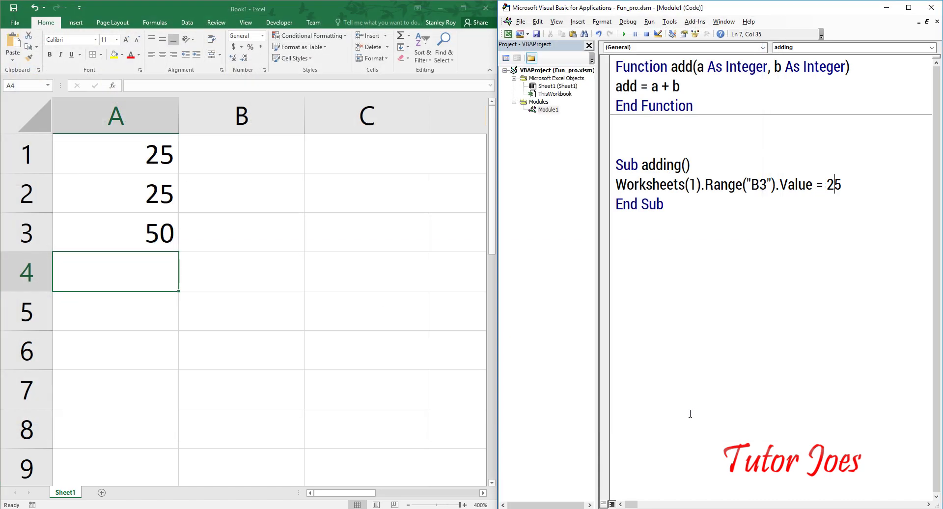
{"action": "left_click", "coordinate": [645, 182]}
{"action": "left_click", "coordinate": [624, 36]}
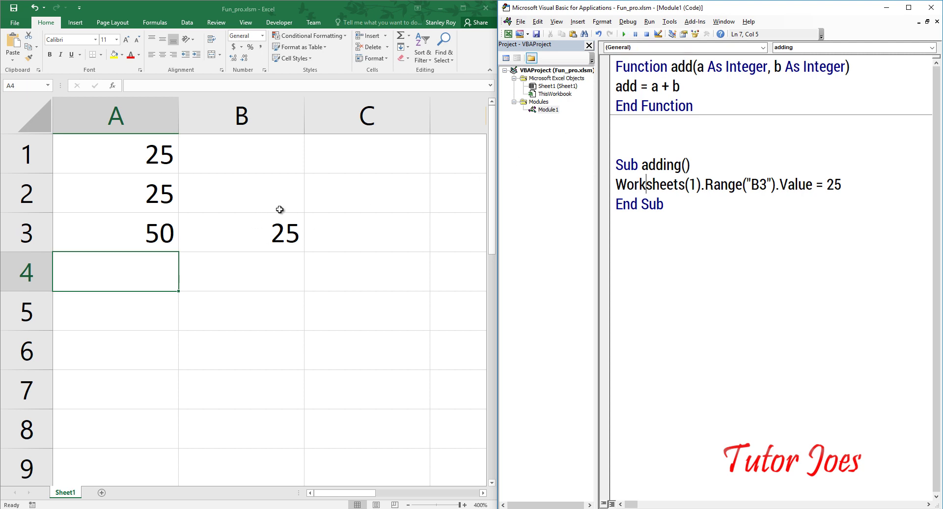
{"action": "left_click", "coordinate": [275, 231]}
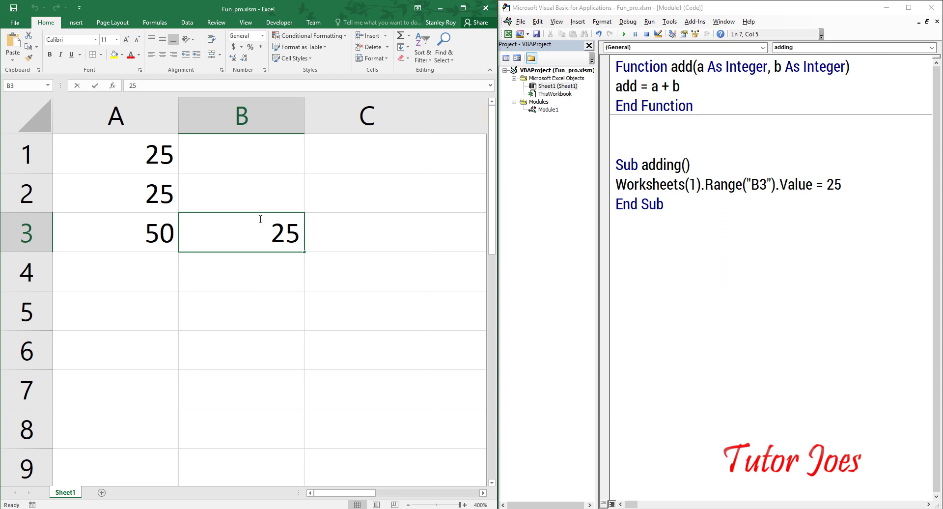
{"action": "double_click", "coordinate": [259, 218]}
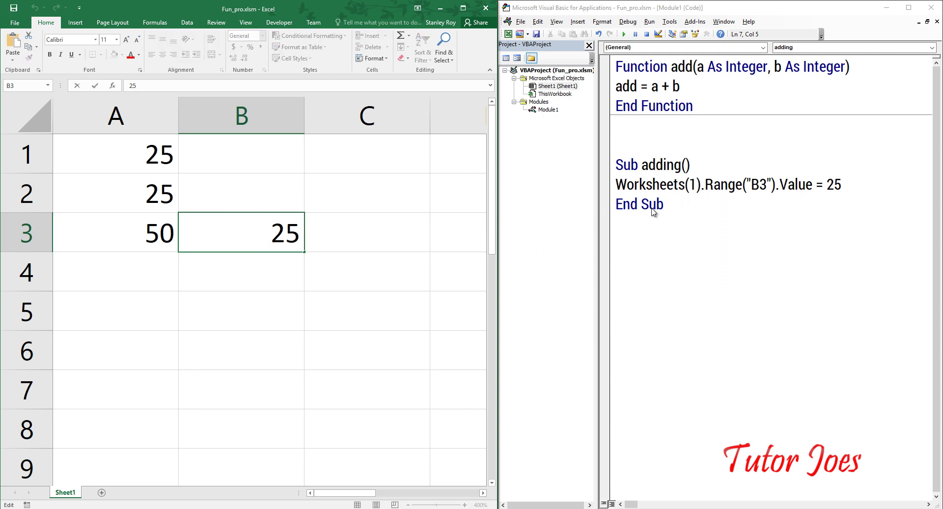
{"action": "key", "text": "Escape"}
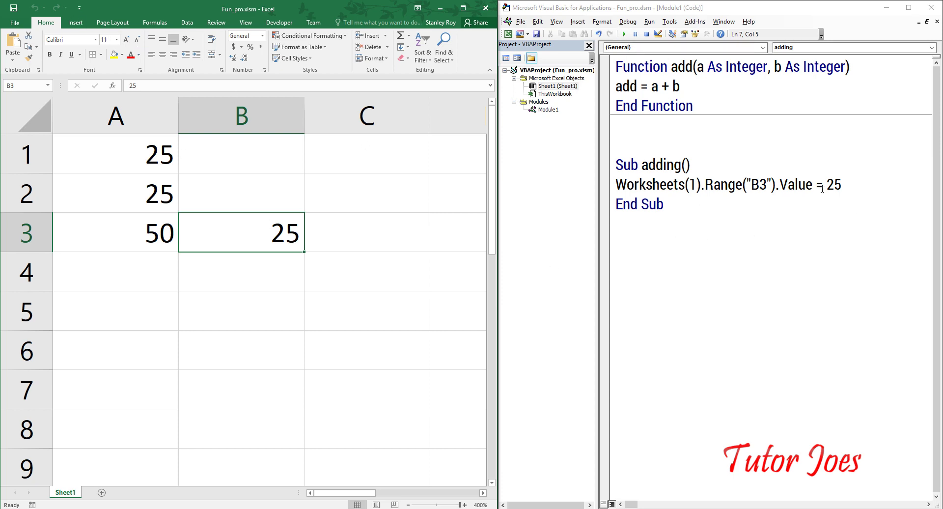
{"action": "left_click_drag", "start_coordinate": [799, 10], "coordinate": [632, 28]}
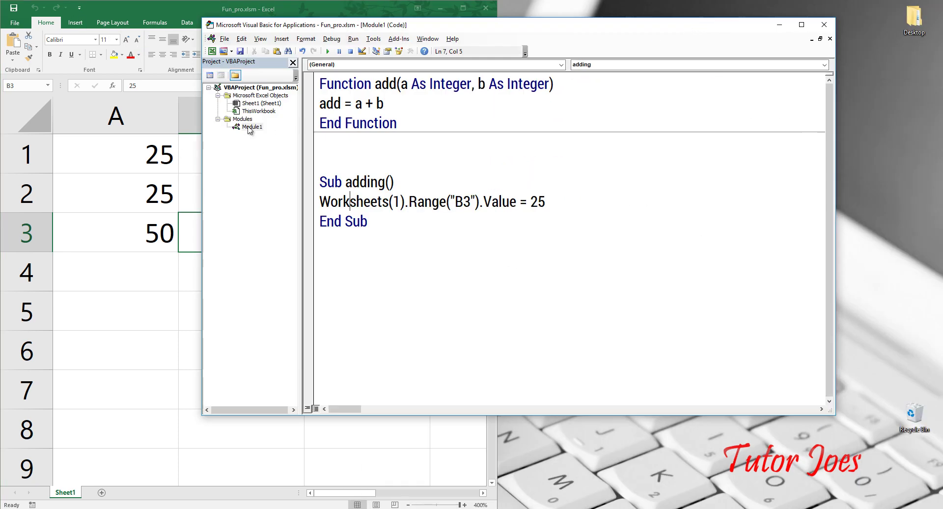
Fit the VBA editor to the right half without the project tree, and check A1 and A2.
{"action": "left_click_drag", "start_coordinate": [496, 25], "coordinate": [940, 2]}
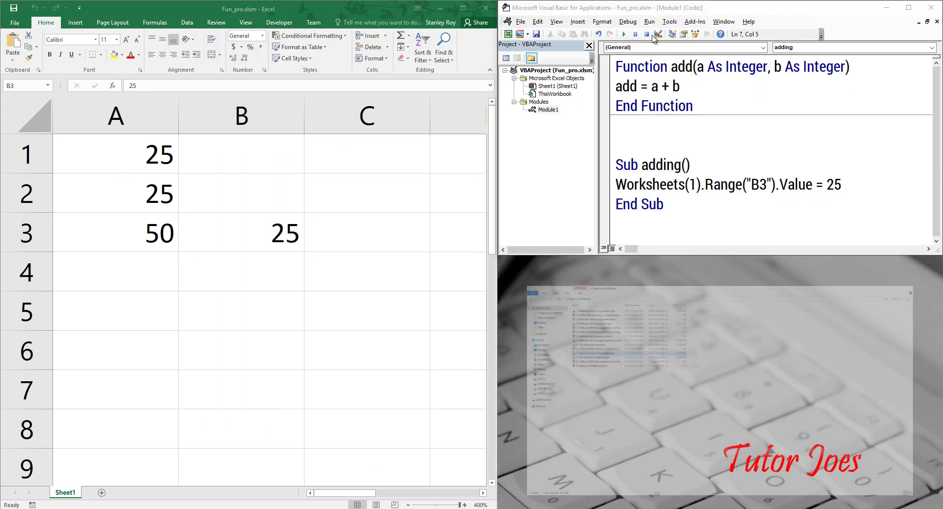
{"action": "left_click", "coordinate": [589, 46]}
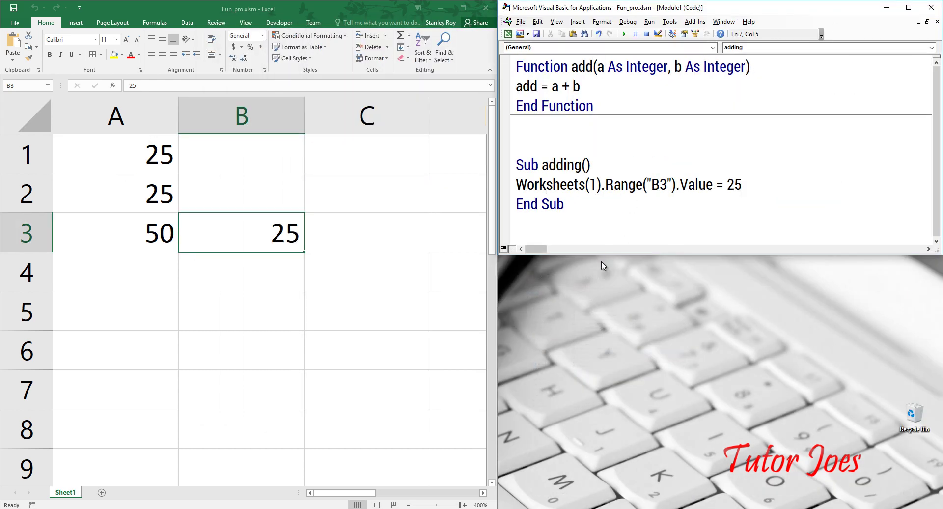
{"action": "left_click_drag", "start_coordinate": [603, 254], "coordinate": [607, 478]}
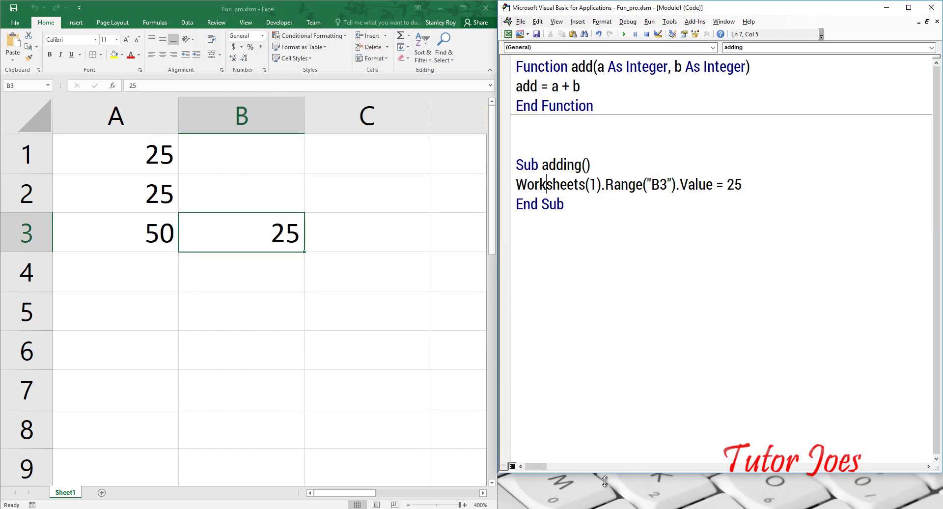
{"action": "left_click", "coordinate": [121, 156]}
{"action": "left_click", "coordinate": [105, 200]}
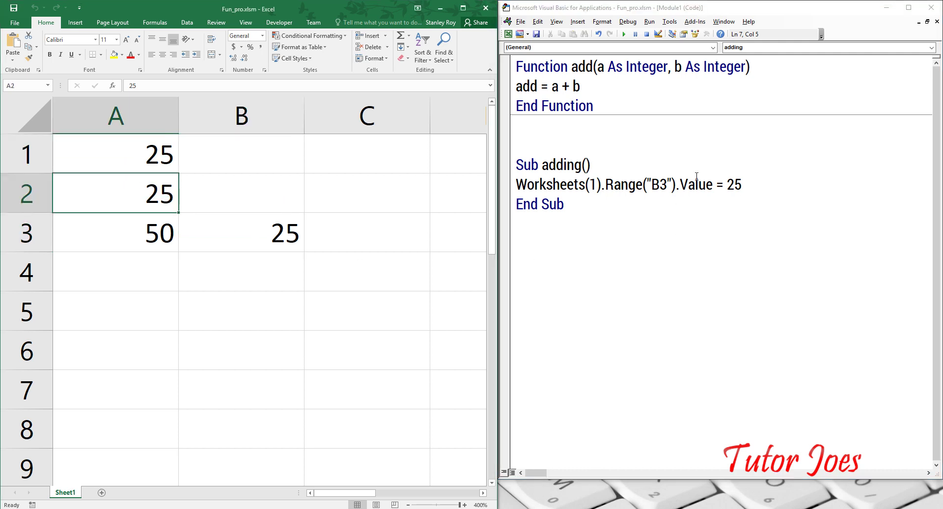
Replace the constant 25 with a copied cell reference changed to Range("A1").Value.
{"action": "left_click", "coordinate": [712, 184]}
{"action": "key", "text": "shift+Left"}
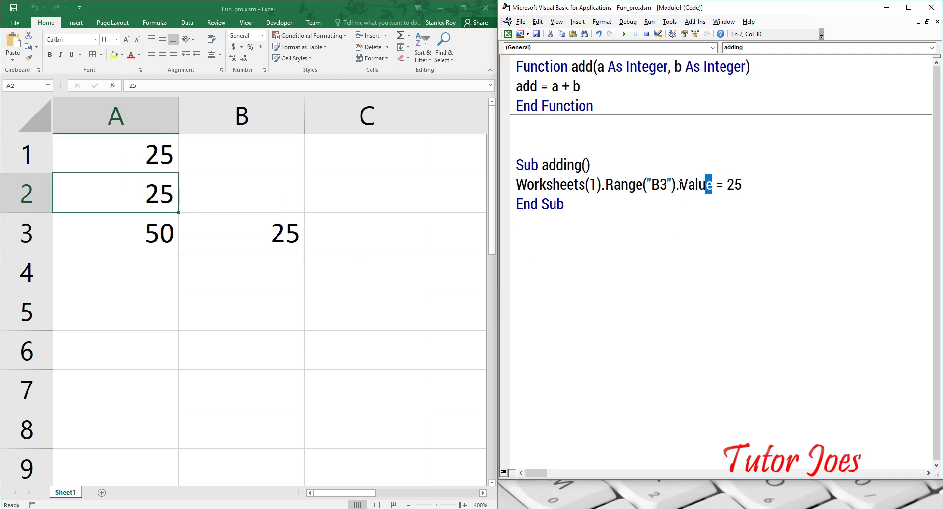
{"action": "left_click_drag", "start_coordinate": [679, 184], "coordinate": [516, 186]}
{"action": "key", "text": "ctrl+c"}
{"action": "left_click", "coordinate": [749, 189]}
{"action": "key", "text": "shift+Left"}
{"action": "key", "text": "shift+Left"}
{"action": "key", "text": "ctrl+v"}
{"action": "double_click", "coordinate": [868, 187]}
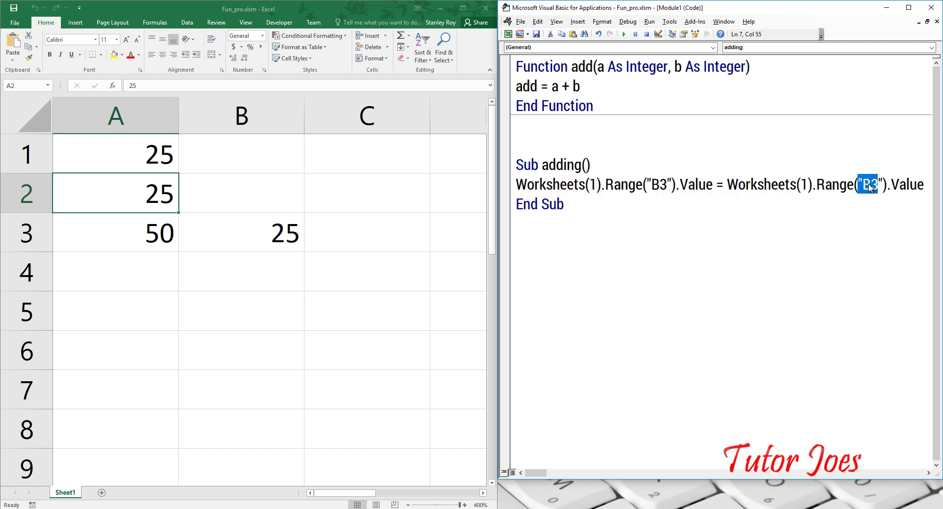
{"action": "left_click_drag", "start_coordinate": [878, 186], "coordinate": [862, 186]}
{"action": "type", "text": "A"}
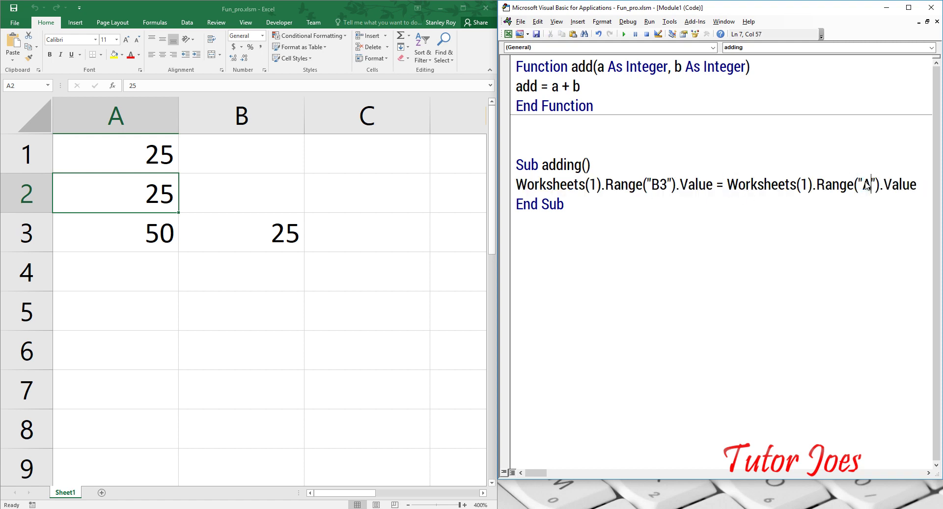
{"action": "type", "text": "1"}
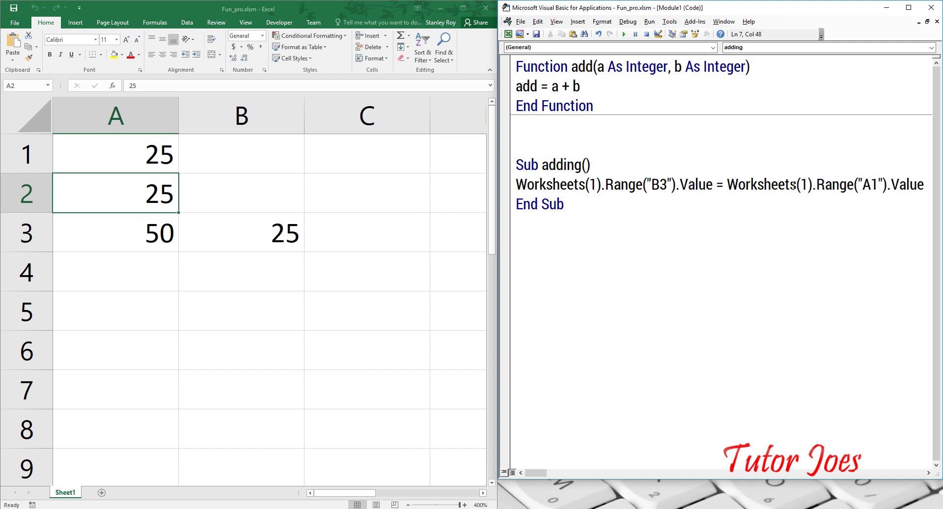
Remove both Worksheets(1). prefixes, leaving Range("B3").Value = Range("A1").Value.
{"action": "left_click_drag", "start_coordinate": [815, 186], "coordinate": [727, 185]}
{"action": "key", "text": "BackSpace"}
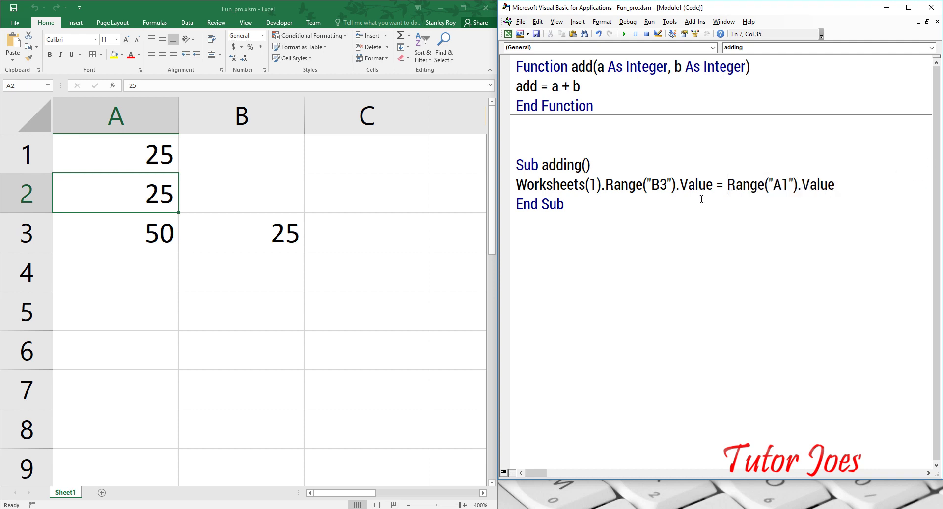
{"action": "key", "text": "ctrl+Left"}
{"action": "key", "text": "ctrl+Left"}
{"action": "key", "text": "ctrl+Left"}
{"action": "key", "text": "Right"}
{"action": "key", "text": "shift+Home"}
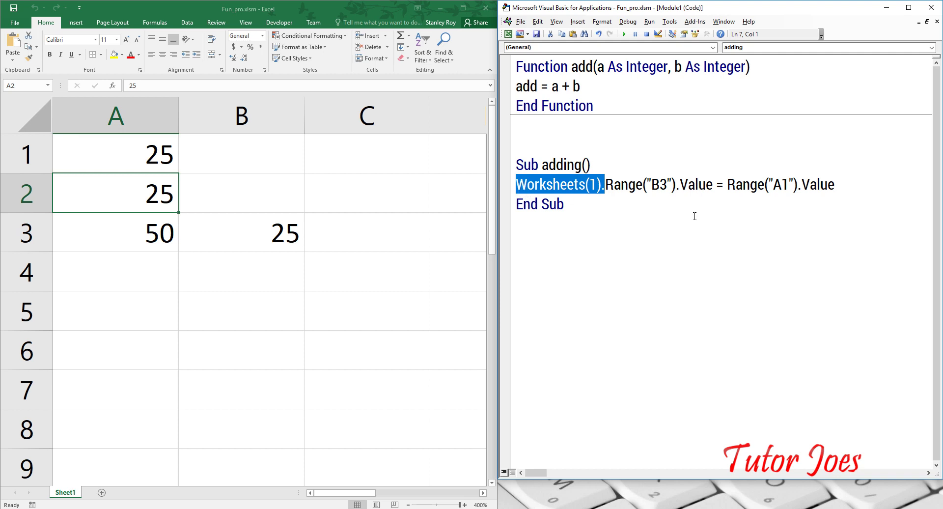
{"action": "key", "text": "BackSpace"}
Append + Range("A2").Value so the line sums A1 and A2.
{"action": "left_click_drag", "start_coordinate": [637, 184], "coordinate": [754, 179]}
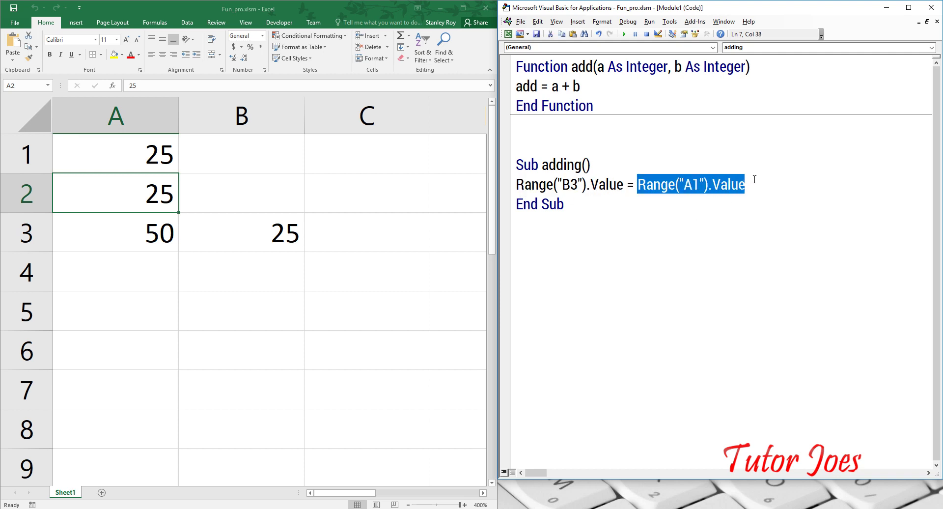
{"action": "key", "text": "ctrl+c"}
{"action": "key", "text": "End"}
{"action": "type", "text": "+"}
{"action": "key", "text": "ctrl+v"}
{"action": "key", "text": "Down"}
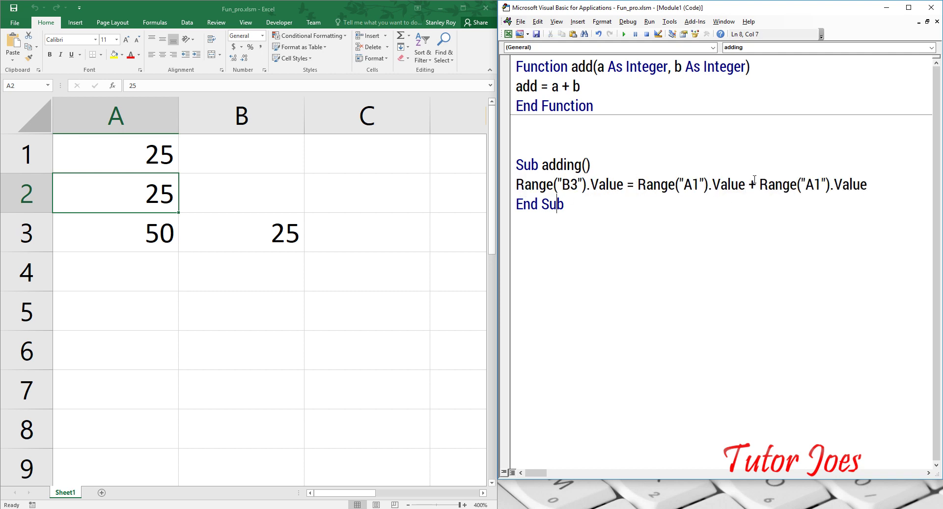
{"action": "left_click", "coordinate": [819, 185]}
{"action": "key", "text": "BackSpace"}
{"action": "type", "text": "2"}
Run the revised adding macro so B3 shows 50.
{"action": "left_click", "coordinate": [624, 34]}
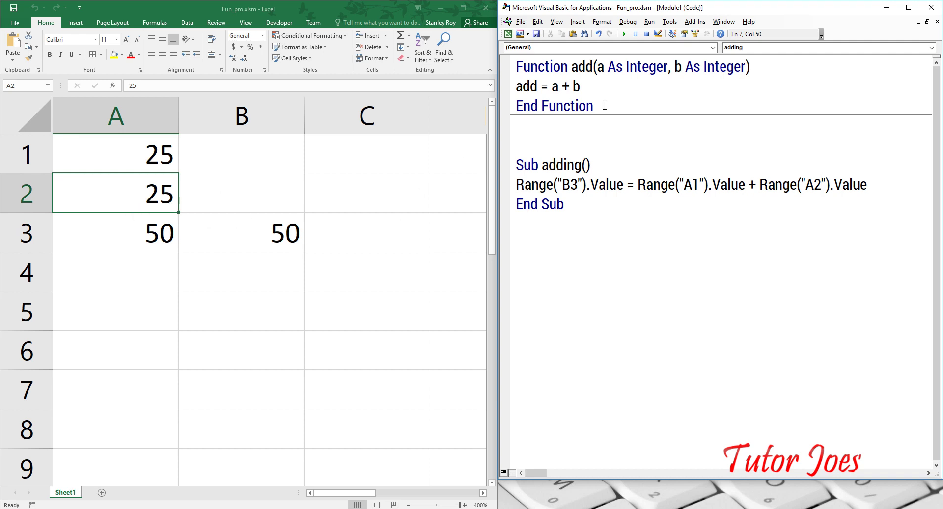
{"action": "left_click", "coordinate": [521, 86]}
{"action": "left_click", "coordinate": [558, 189]}
Clear cell B3 and pick the 'adding' macro from the Macros command list.
{"action": "left_click", "coordinate": [290, 234]}
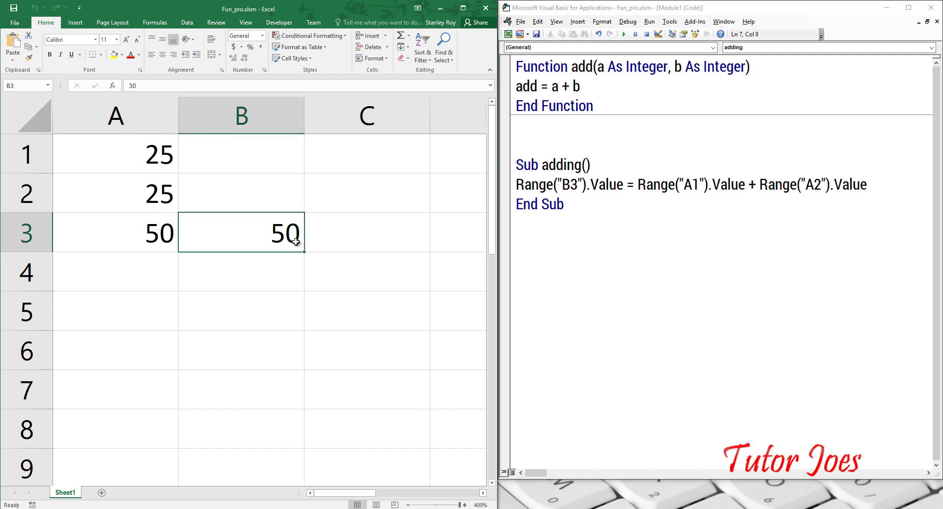
{"action": "key", "text": "Delete"}
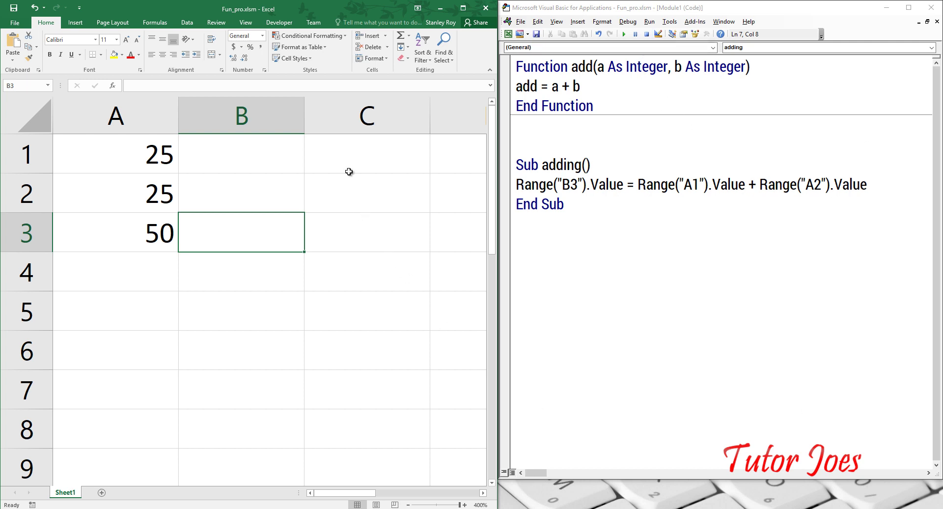
{"action": "left_click", "coordinate": [77, 11]}
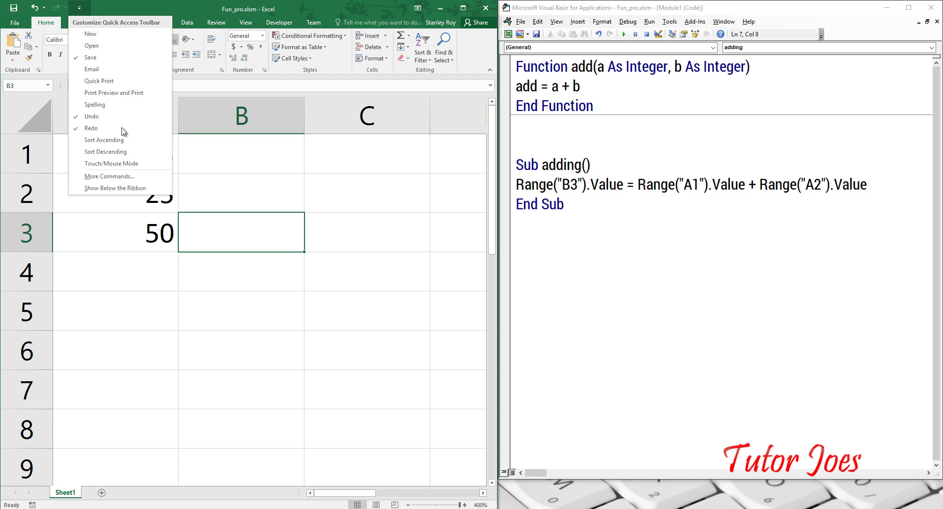
{"action": "left_click", "coordinate": [124, 180]}
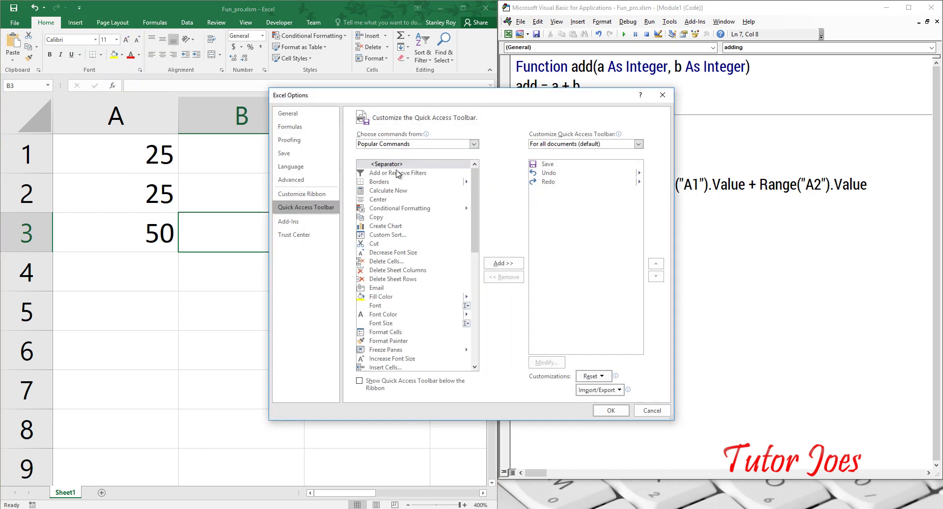
{"action": "left_click", "coordinate": [405, 146]}
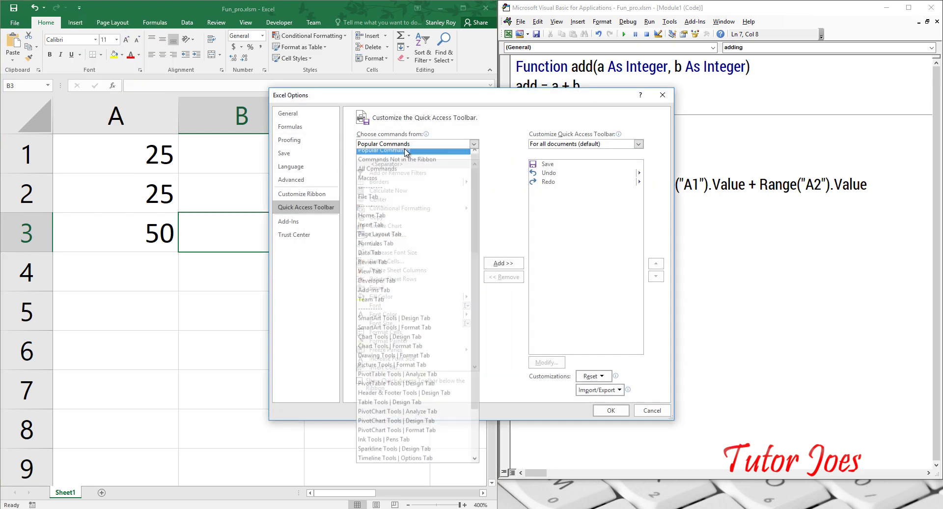
{"action": "left_click", "coordinate": [405, 178]}
{"action": "left_click", "coordinate": [381, 173]}
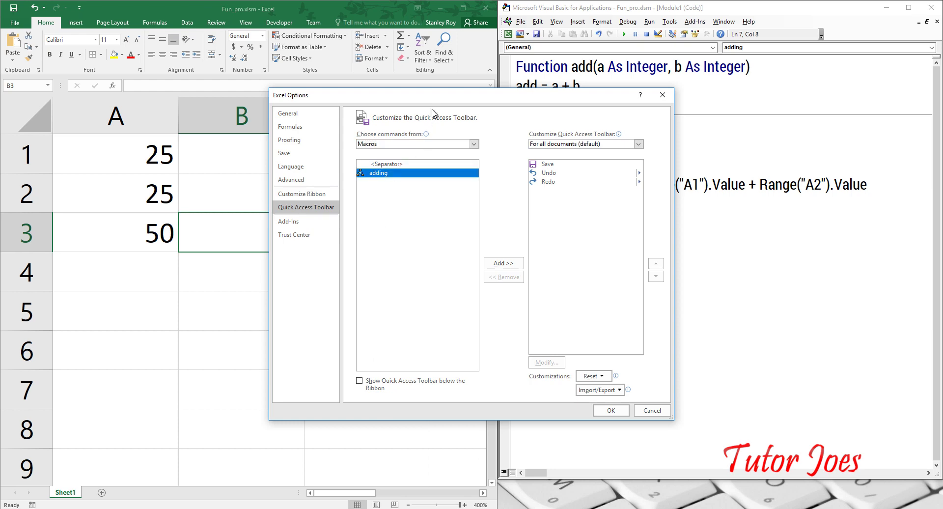
Add 'adding' to the Quick Access Toolbar with a smiley face symbol.
{"action": "left_click_drag", "start_coordinate": [437, 101], "coordinate": [163, 64]}
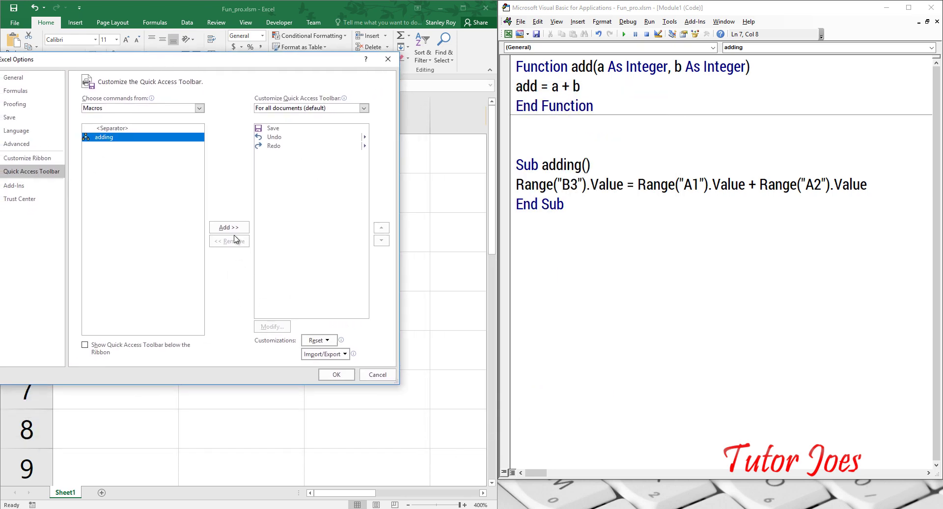
{"action": "left_click", "coordinate": [231, 226]}
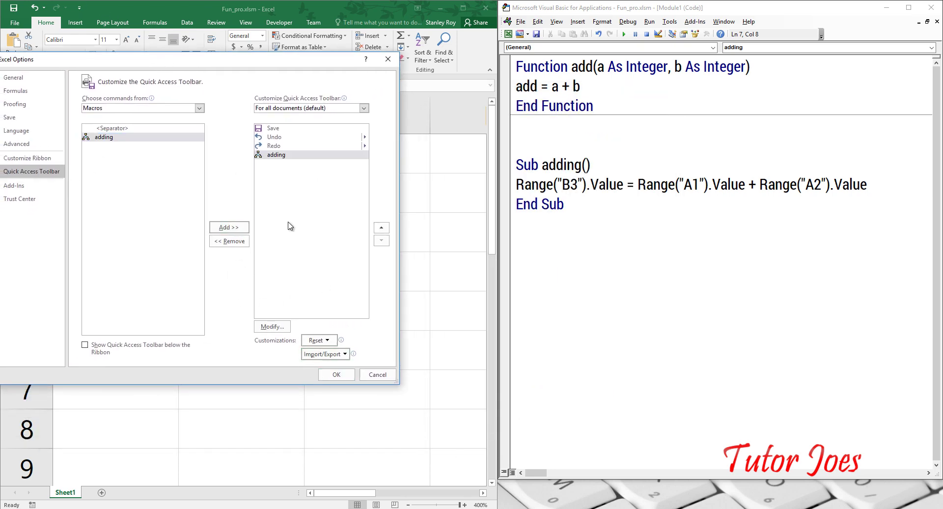
{"action": "left_click", "coordinate": [279, 155]}
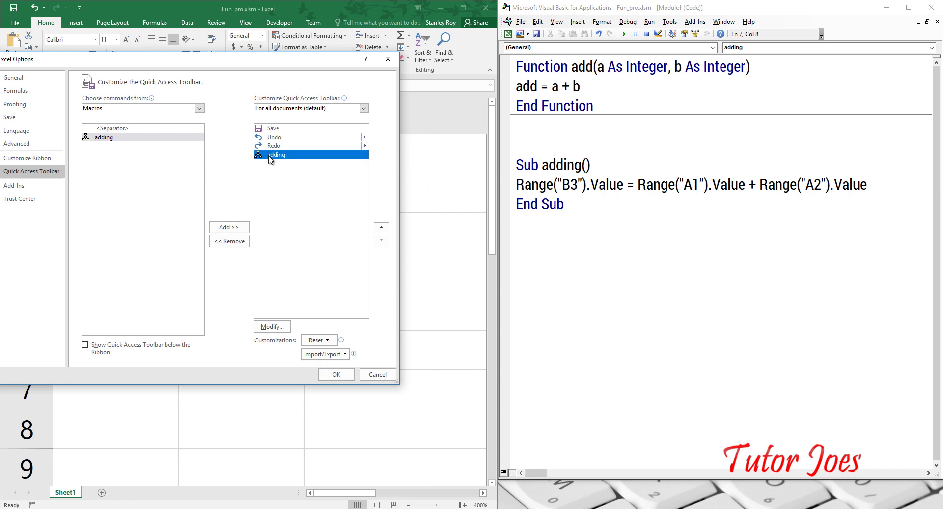
{"action": "left_click", "coordinate": [282, 329]}
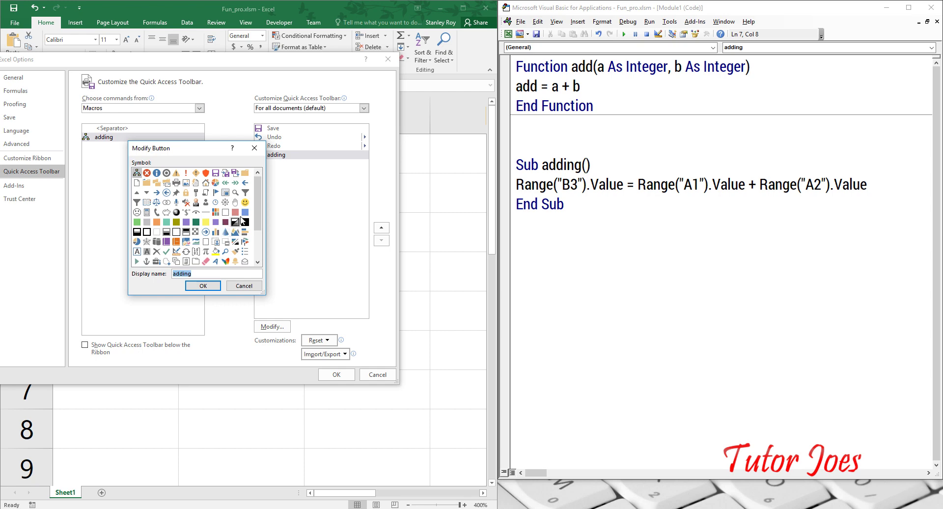
{"action": "left_click", "coordinate": [245, 201]}
{"action": "left_click", "coordinate": [205, 286]}
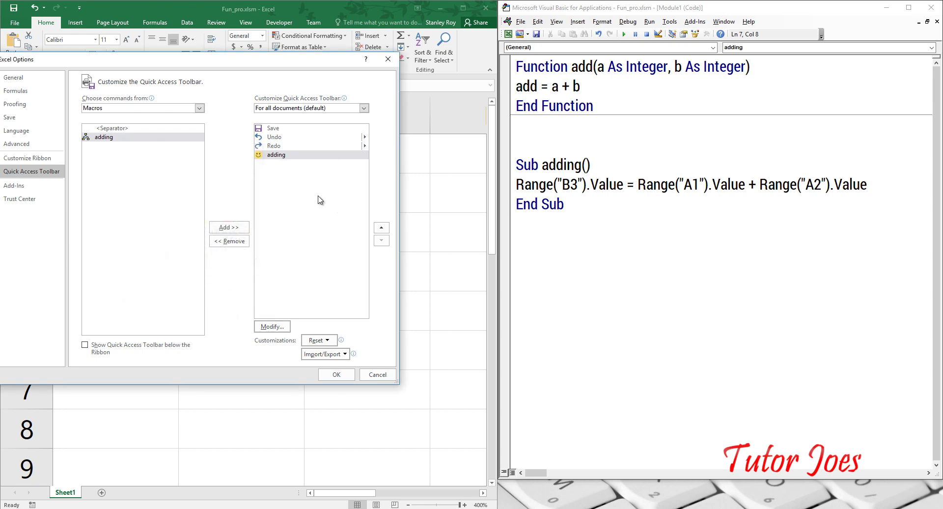
{"action": "left_click", "coordinate": [333, 379]}
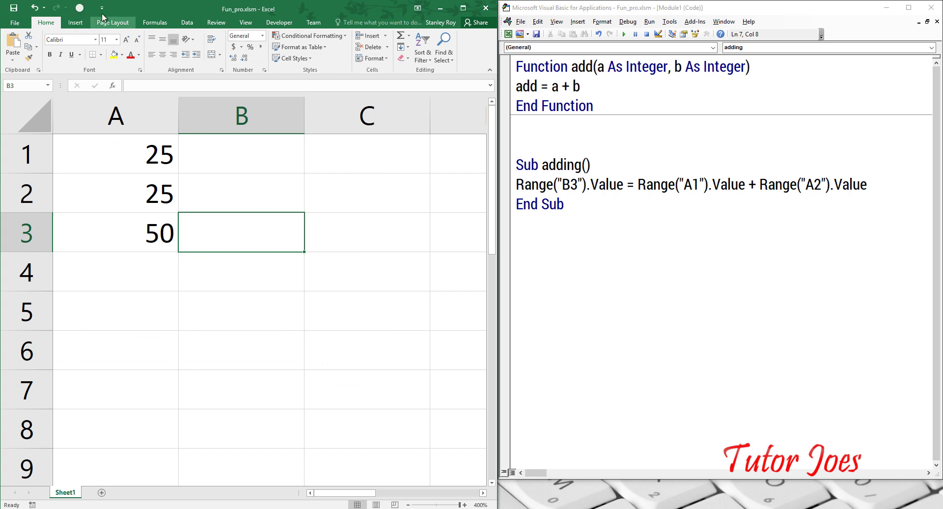
Run 'adding' from the smiley toolbar button, clear B3, and run it again to show 50.
{"action": "left_click_drag", "start_coordinate": [102, 13], "coordinate": [120, 25]}
{"action": "left_click", "coordinate": [103, 26]}
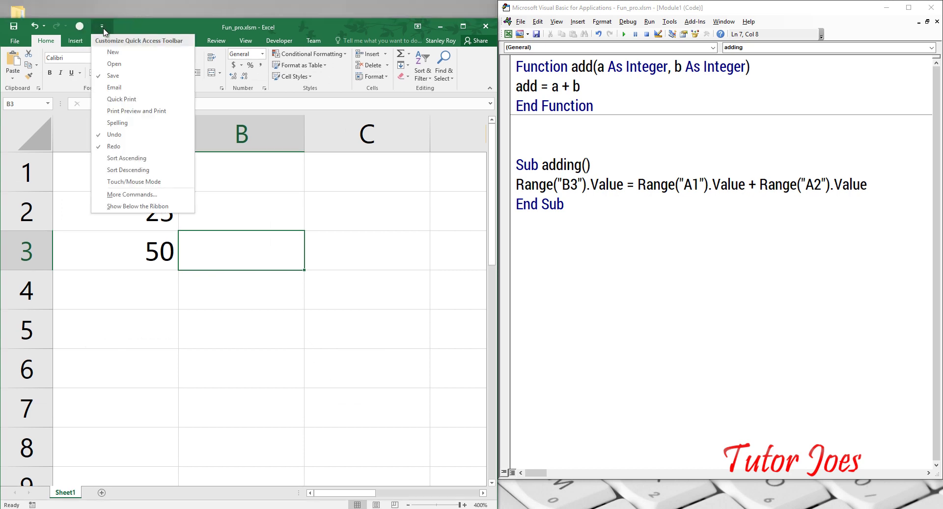
{"action": "left_click", "coordinate": [79, 26]}
{"action": "left_click", "coordinate": [79, 26]}
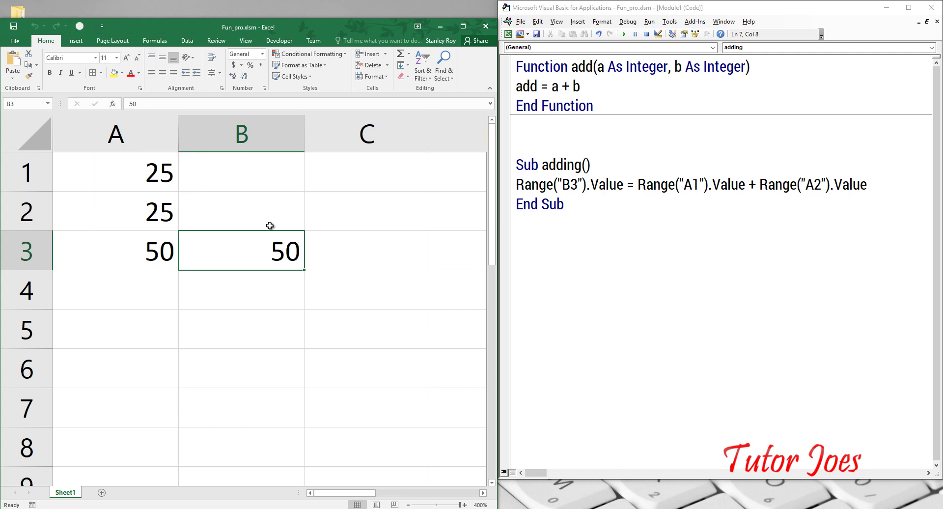
{"action": "key", "text": "Delete"}
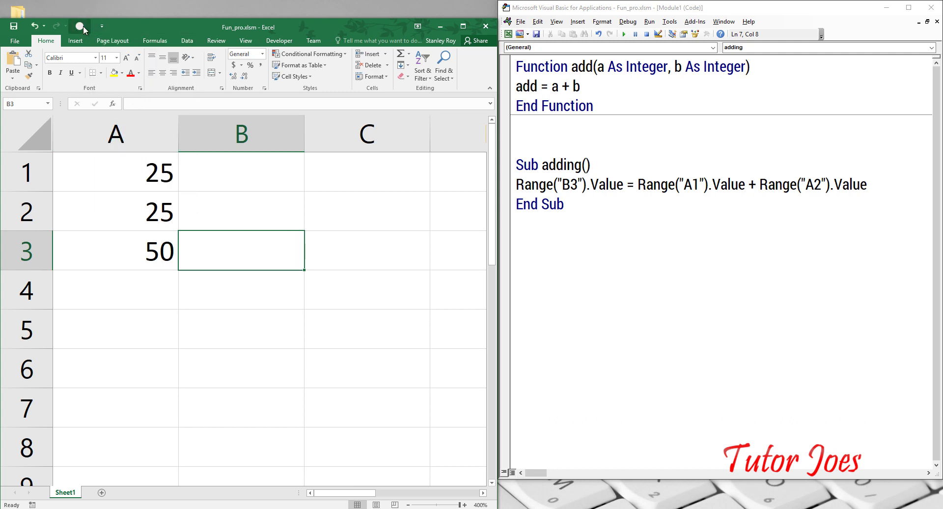
{"action": "left_click", "coordinate": [80, 26]}
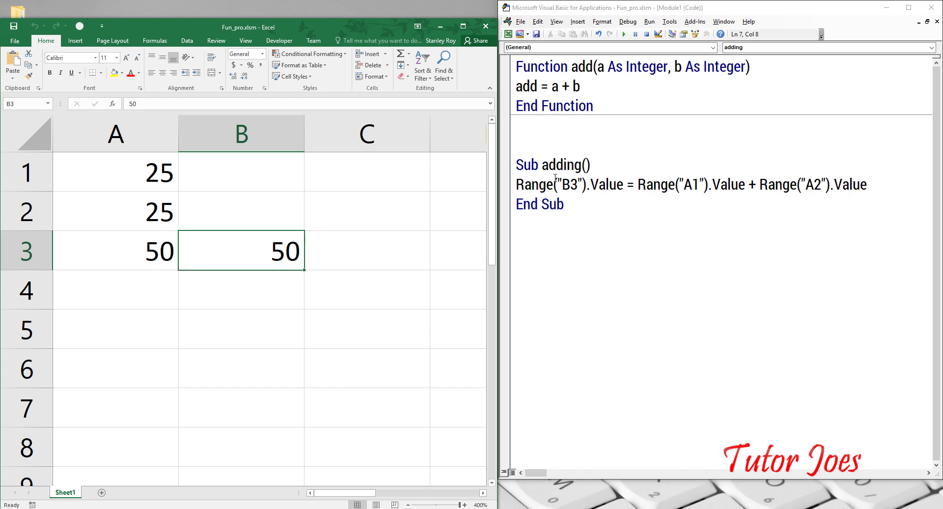
{"action": "left_click", "coordinate": [554, 146]}
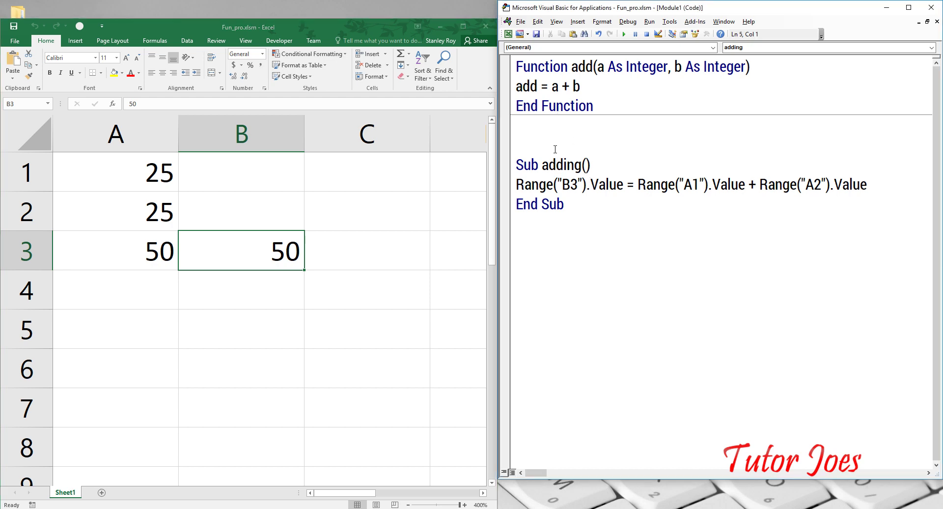